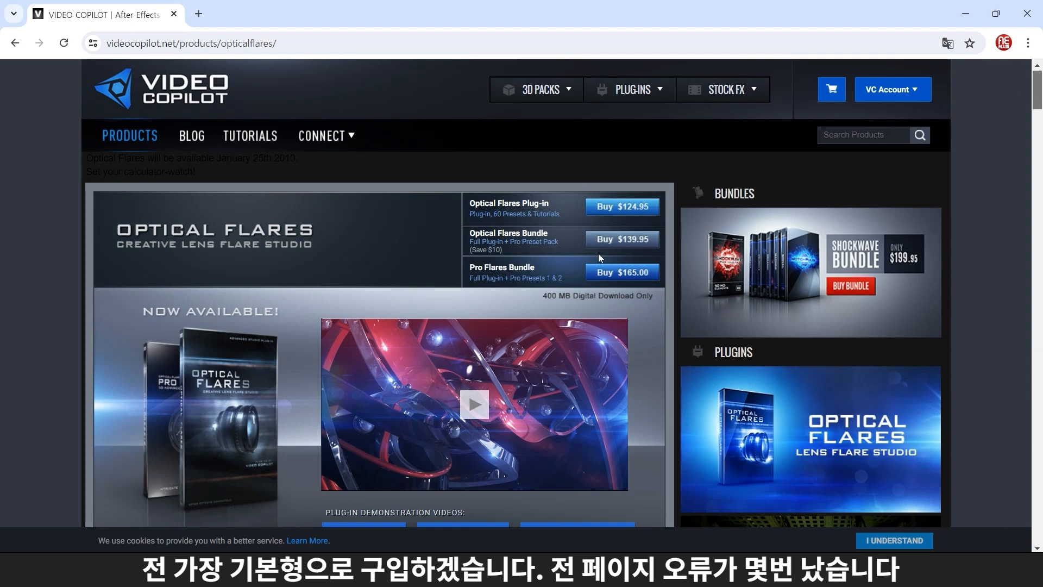
Order the basic Optical Flares plug-in for $124.95 and proceed through checkout to the payment form, accepting the account notice
click(612, 212)
click(600, 350)
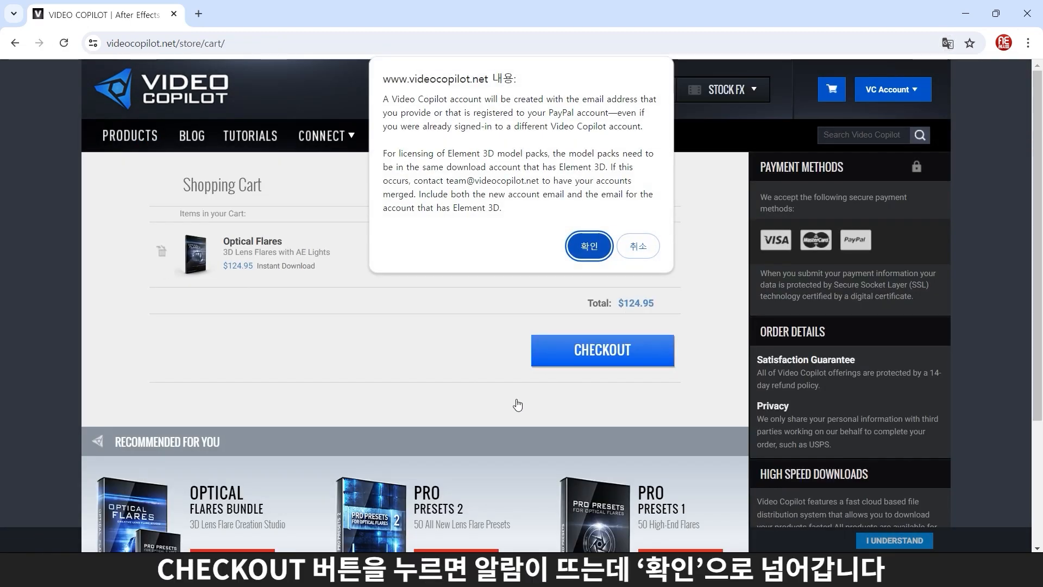
click(588, 246)
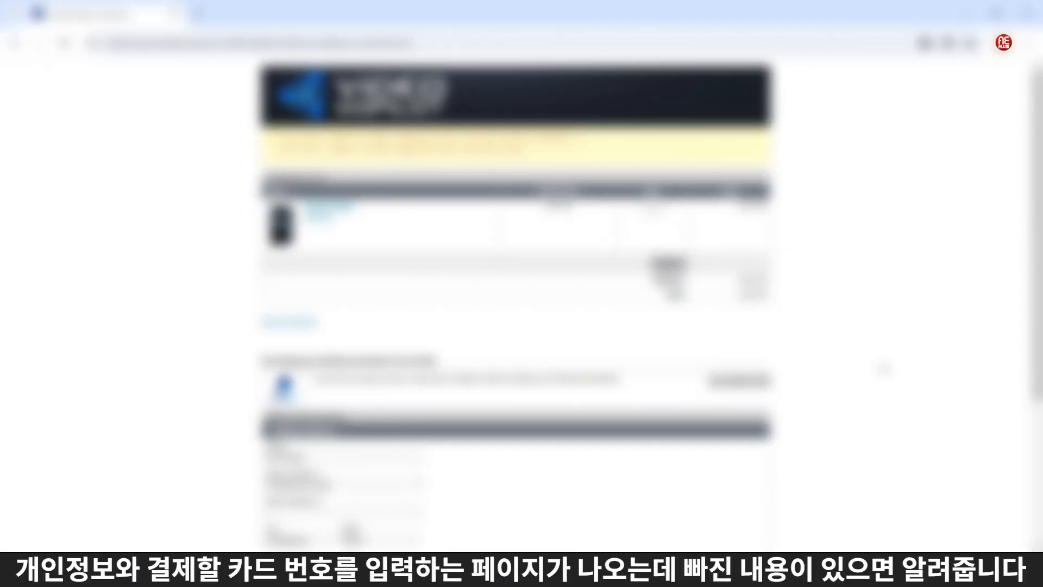
scroll(862, 318, down, 5)
scroll(862, 319, up, 5)
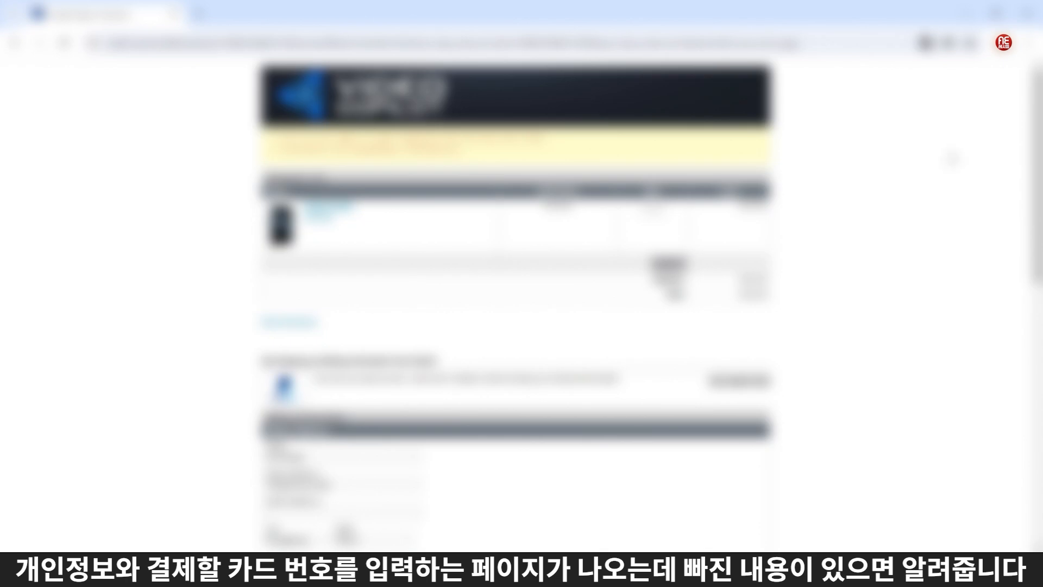
scroll(955, 158, down, 8)
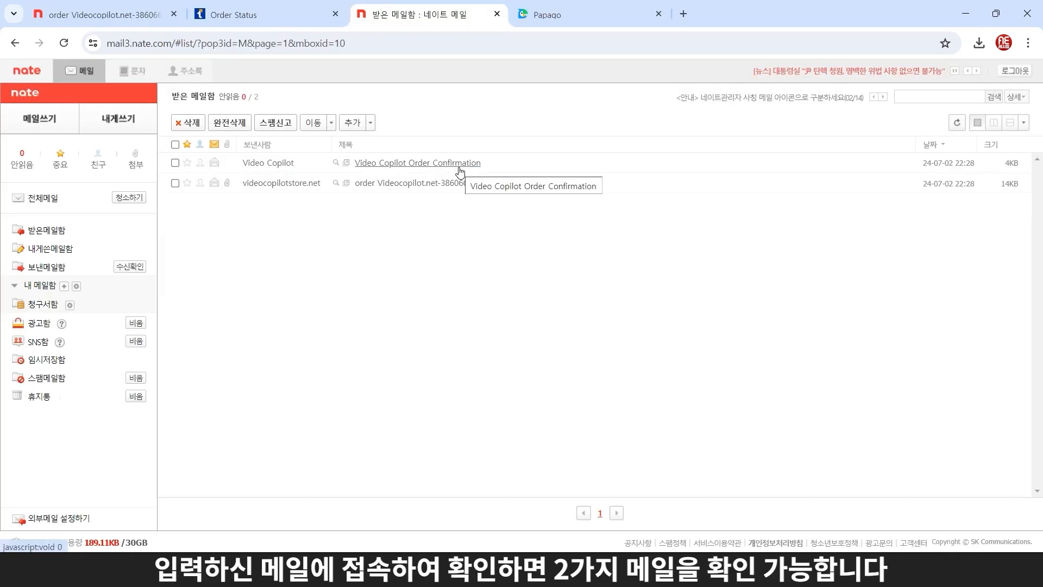
Open the Video Copilot Order Confirmation e-mail and follow its link to the account downloads page
click(459, 163)
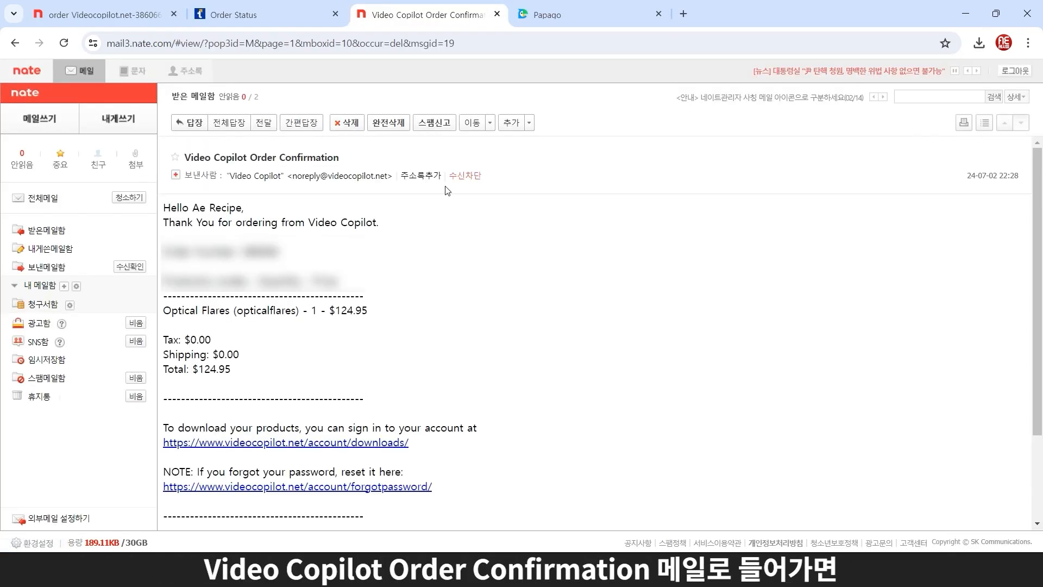
scroll(445, 215, down, 1)
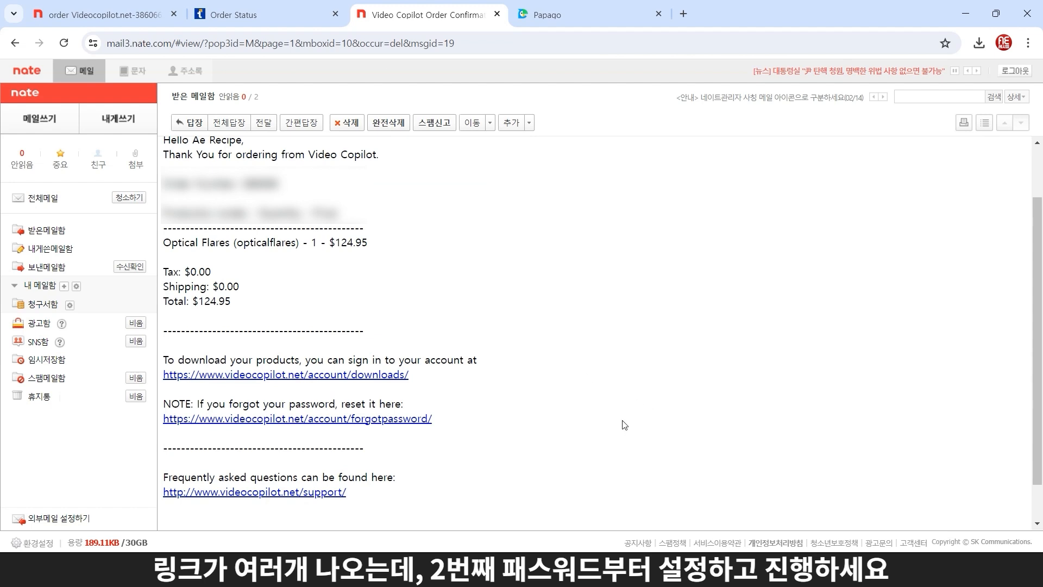
click(381, 377)
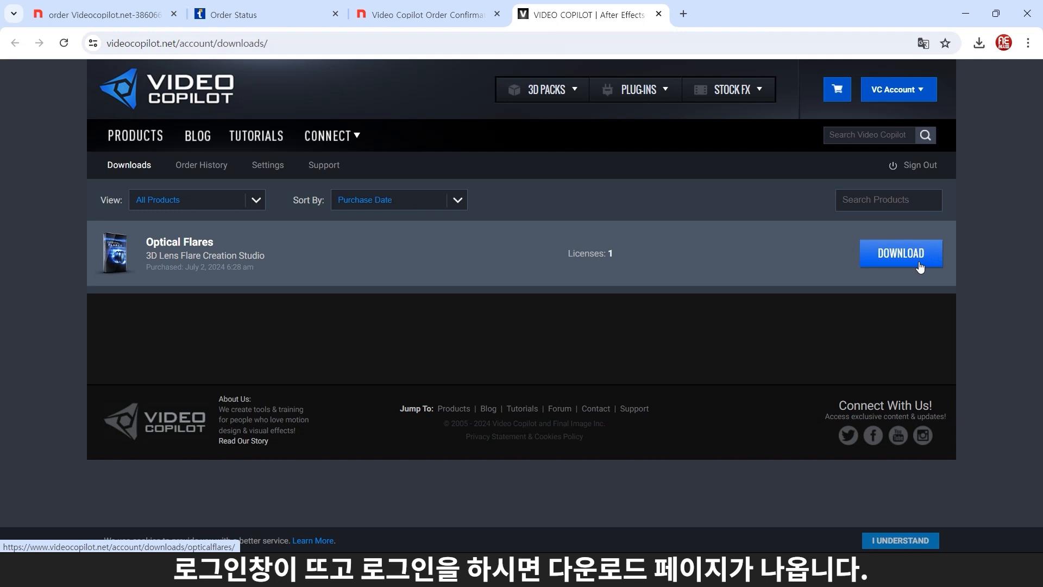
Download Optical Flares 1.3.8 Win from the product's download page and launch the installer from the downloaded zip
click(920, 266)
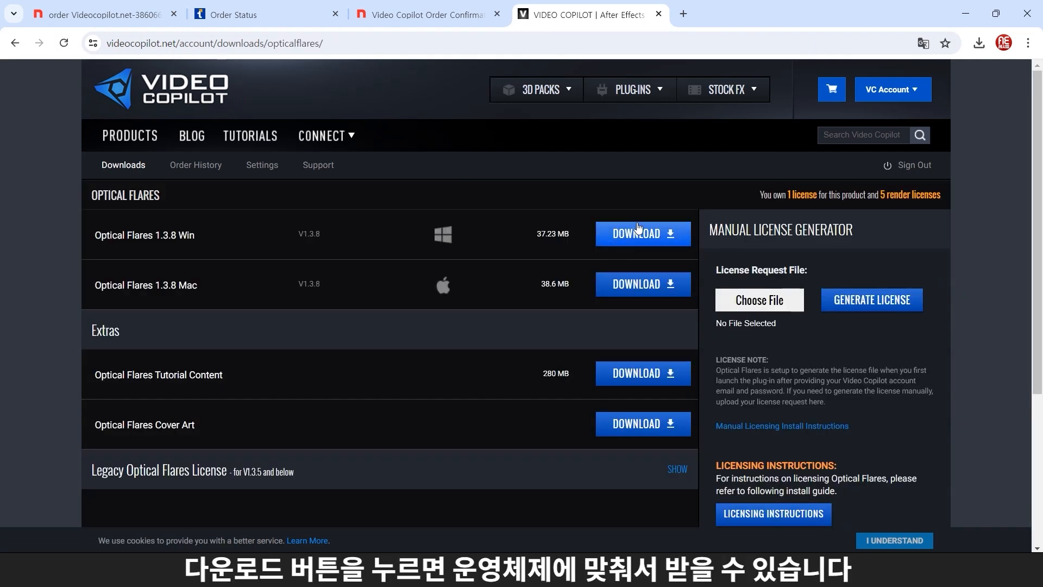
click(625, 241)
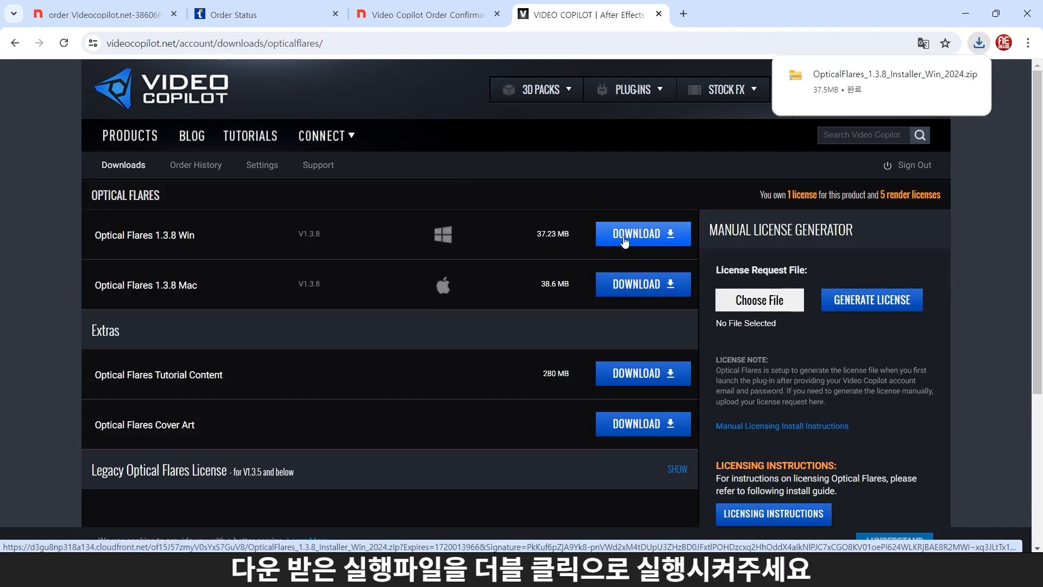
click(825, 78)
drag(724, 35, 512, 131)
double_click(468, 247)
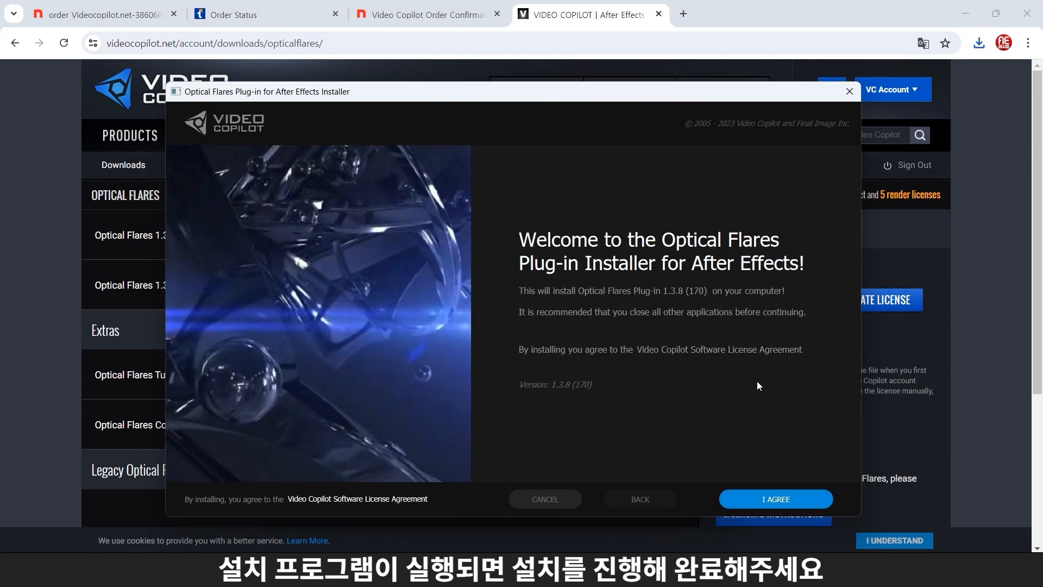
Accept the licence agreement and install the Optical Flares plug-in with its assets in User Documents
click(807, 499)
click(798, 500)
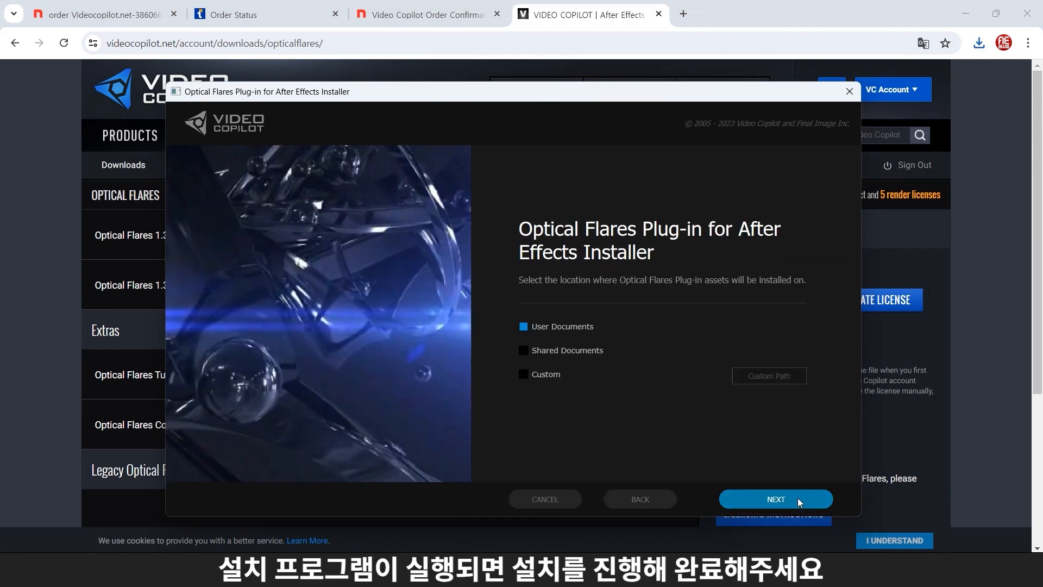
click(797, 498)
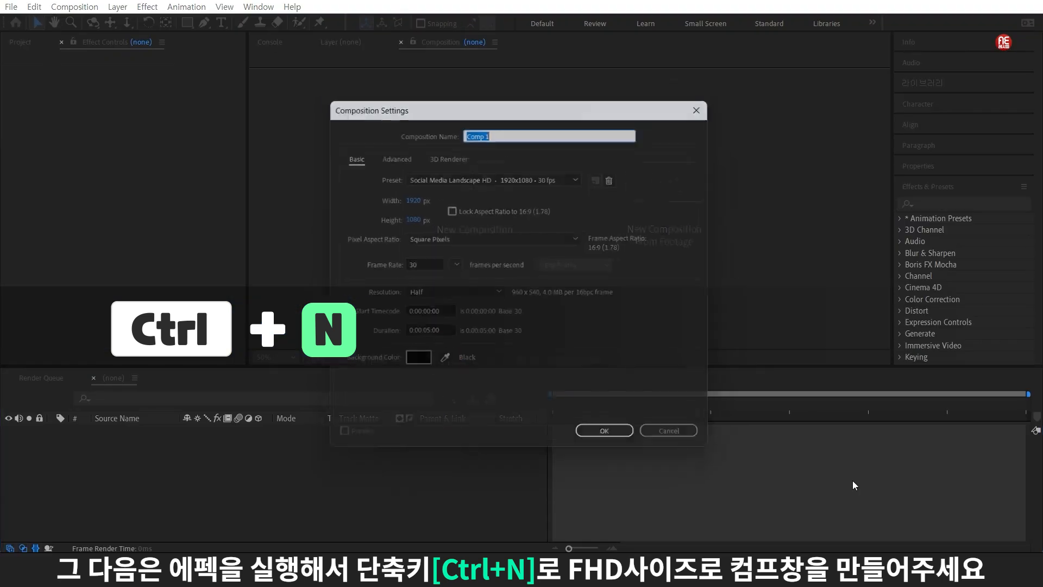
In After Effects, create a 1920x1080, 30 fps composition and add a full-size black (000000) solid layer
click(628, 439)
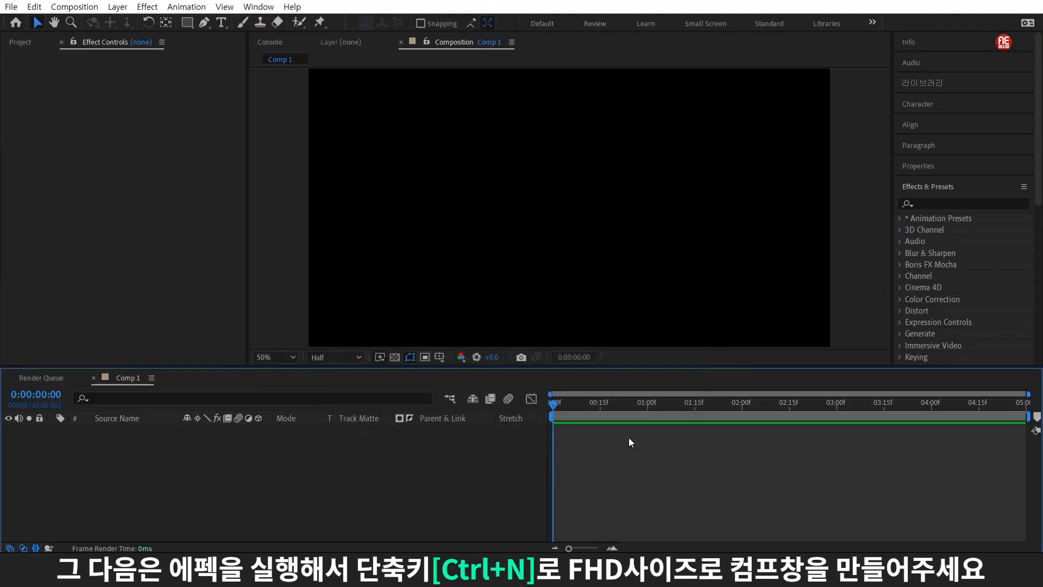
key(ctrl+y)
click(508, 351)
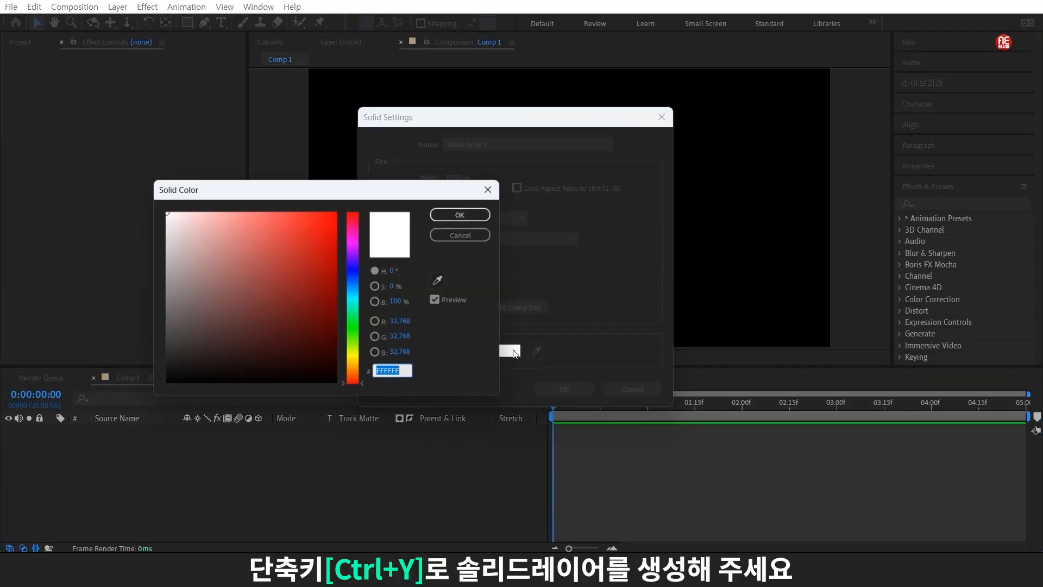
text(000000)
click(490, 214)
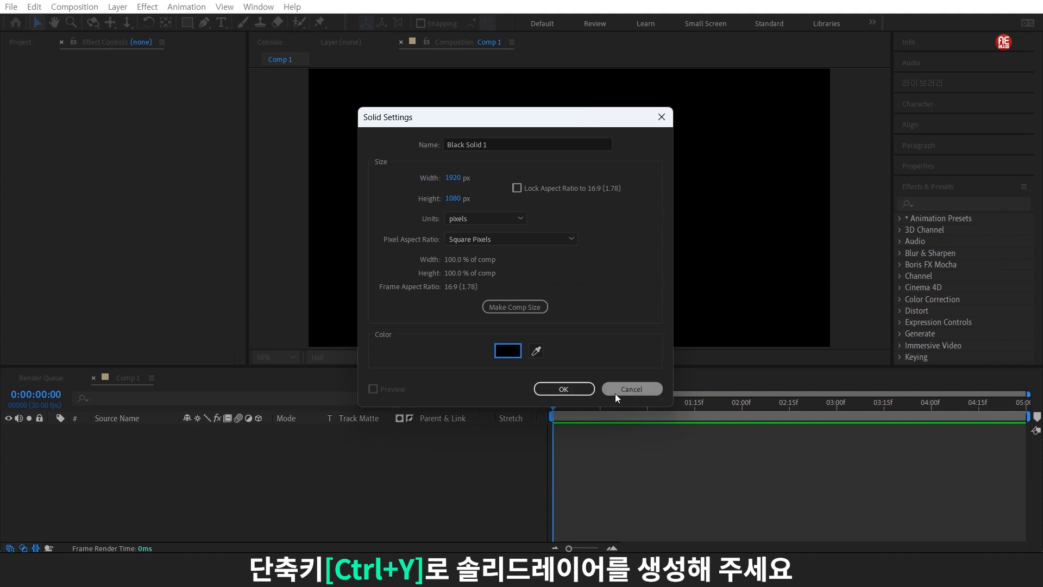
click(564, 389)
Search the effects for "opt" and apply Optical Flares to the black solid layer
key(ctrl+5)
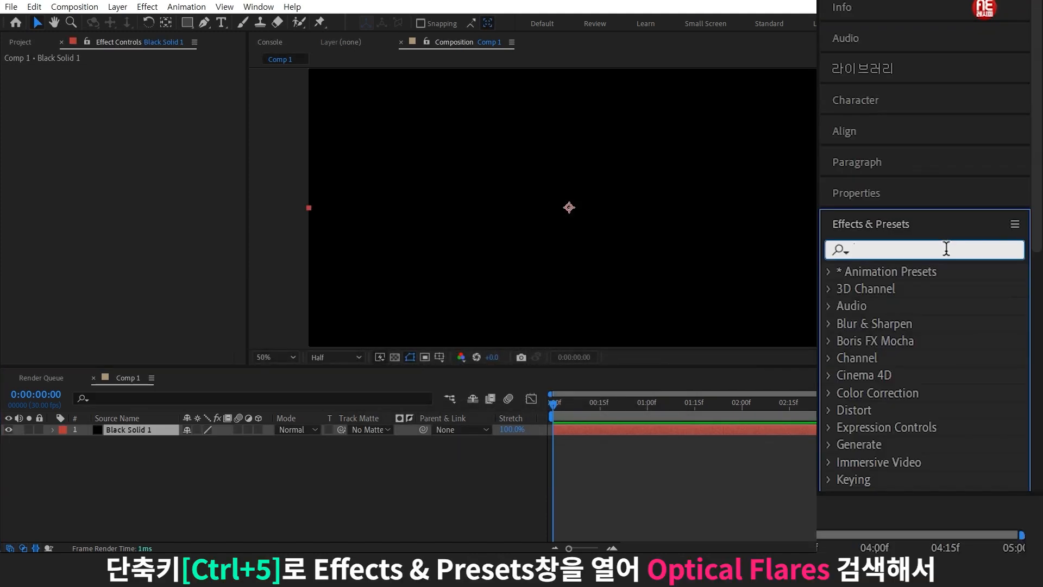
text(opt)
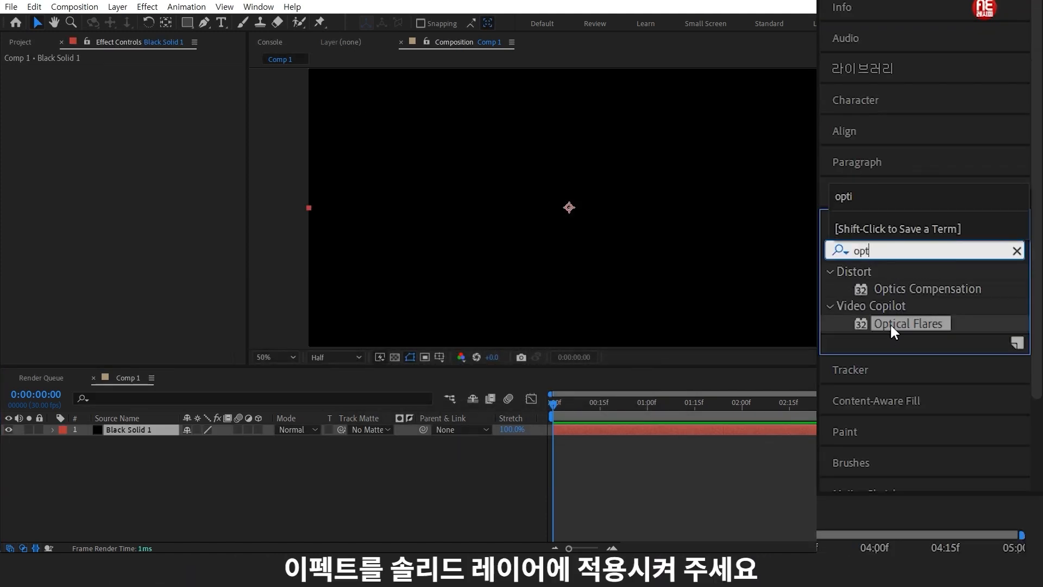
drag(941, 254, 163, 429)
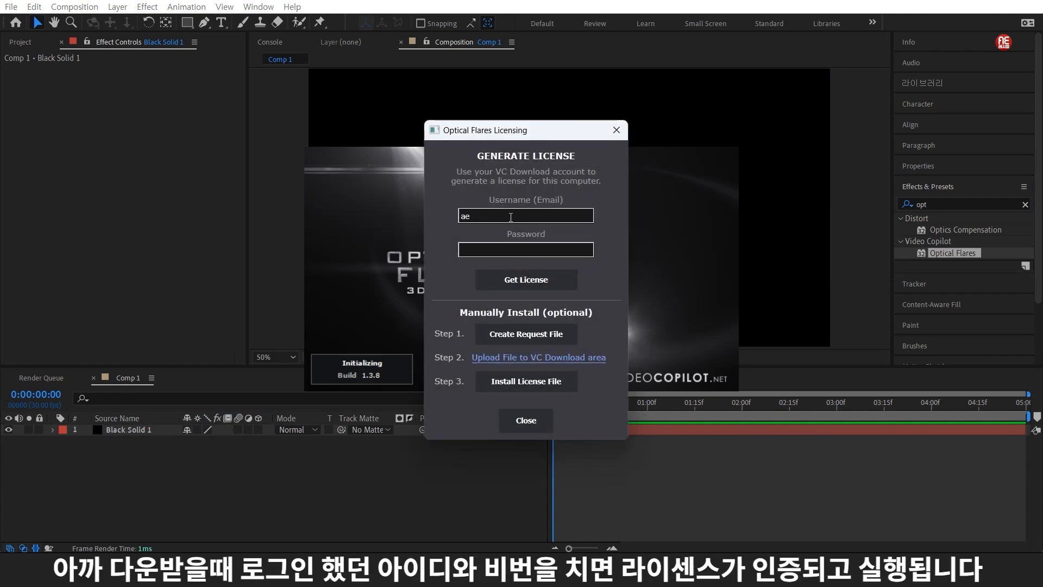
Enter the Video Copilot account e-mail and password in the licensing dialog and request the Optical Flares license
text(.com)
key(Tab)
text(••••••)
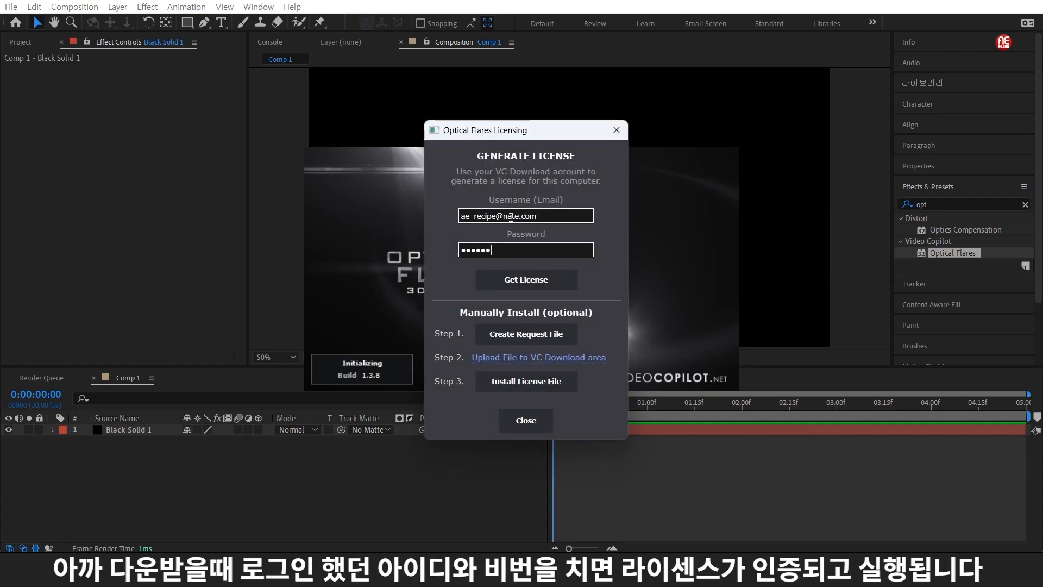
click(526, 279)
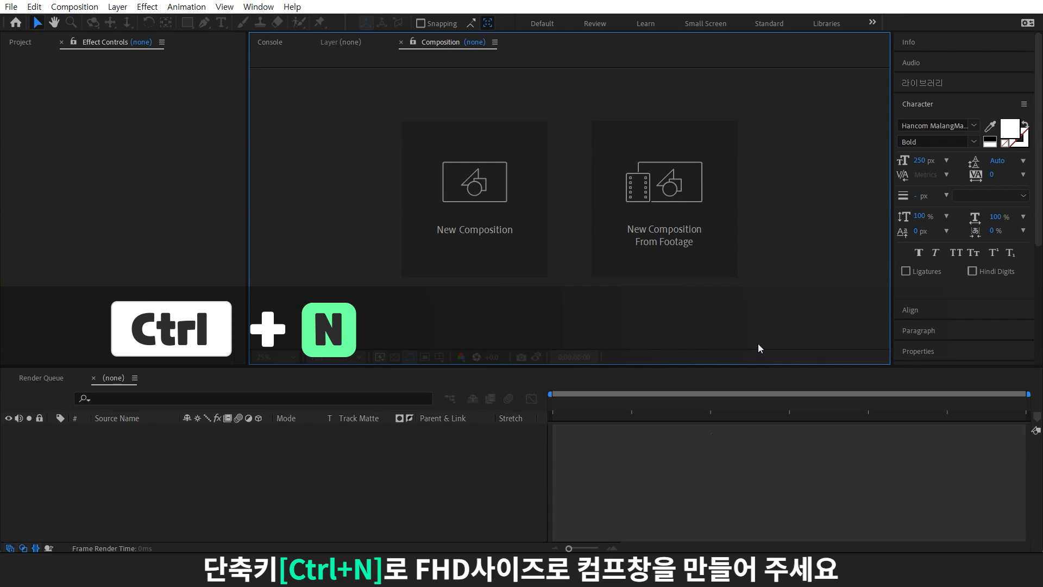
Create a Full HD composition and add a two-line text layer reading "Ae Recipe" and "Optical Flares"
key(ctrl+n)
click(610, 375)
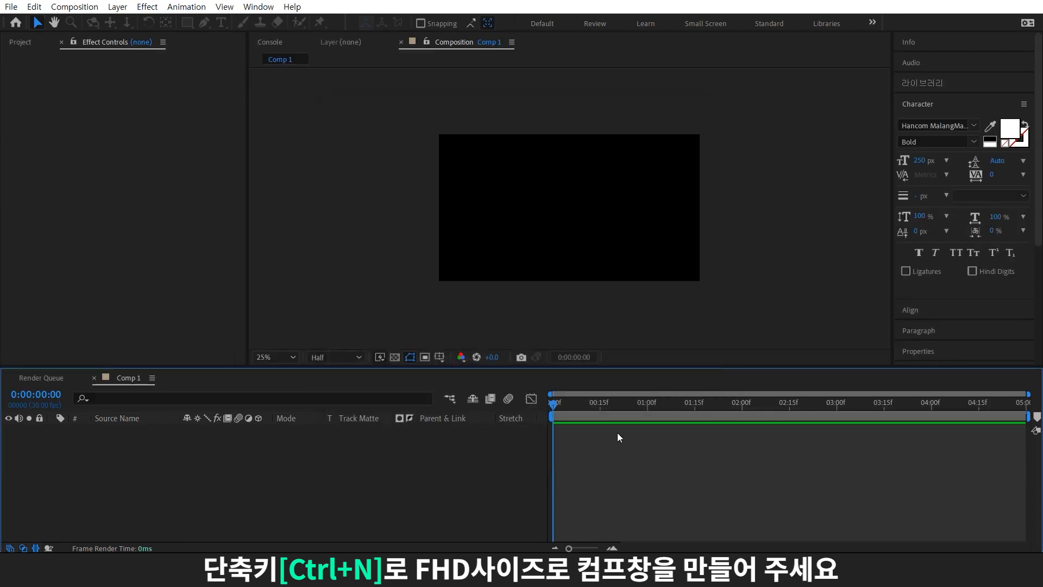
click(595, 216)
key(ctrl+t)
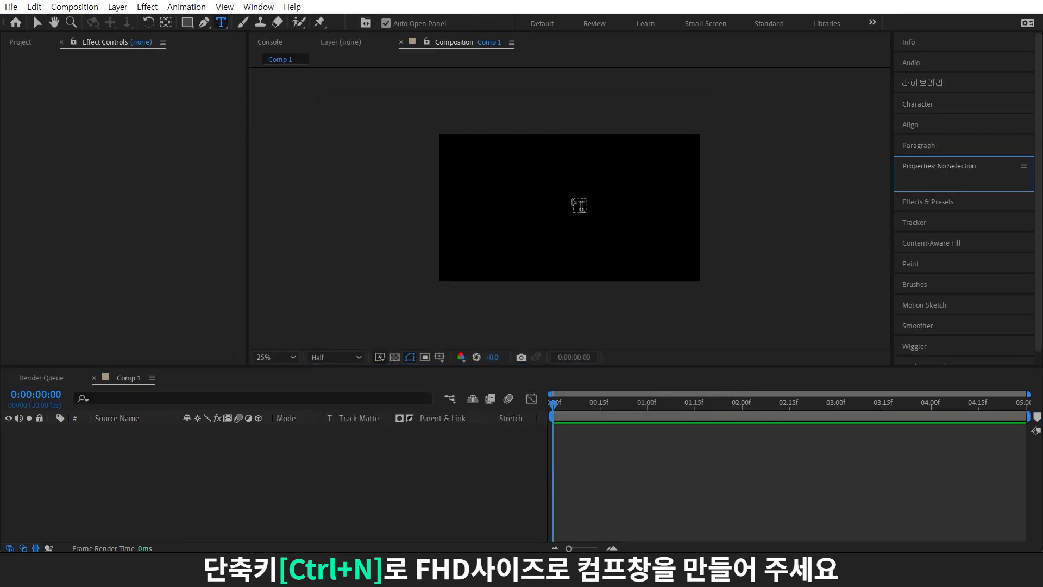
click(573, 205)
text(Ae Recipe )
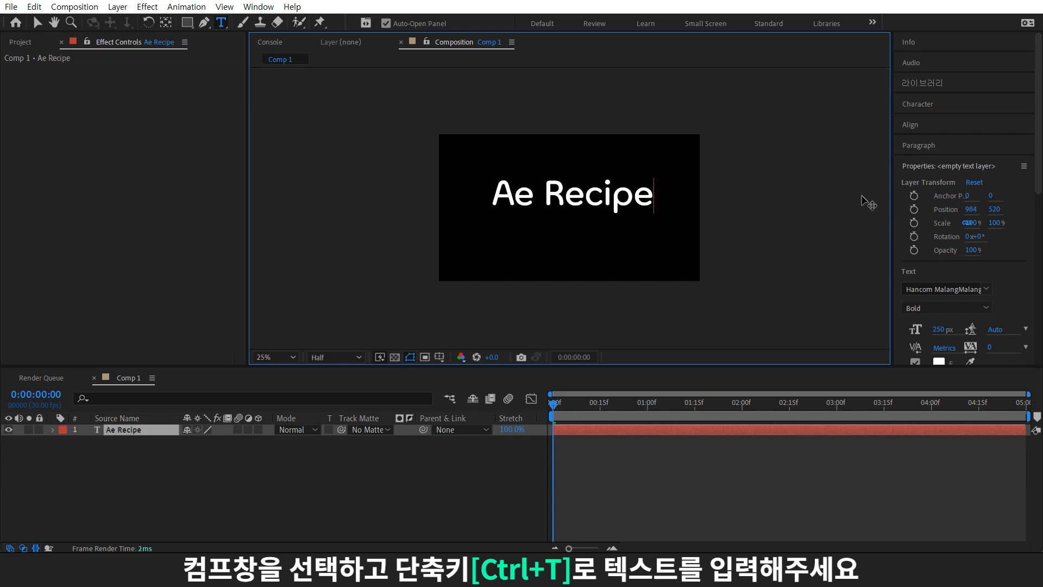
text(Optical Flares)
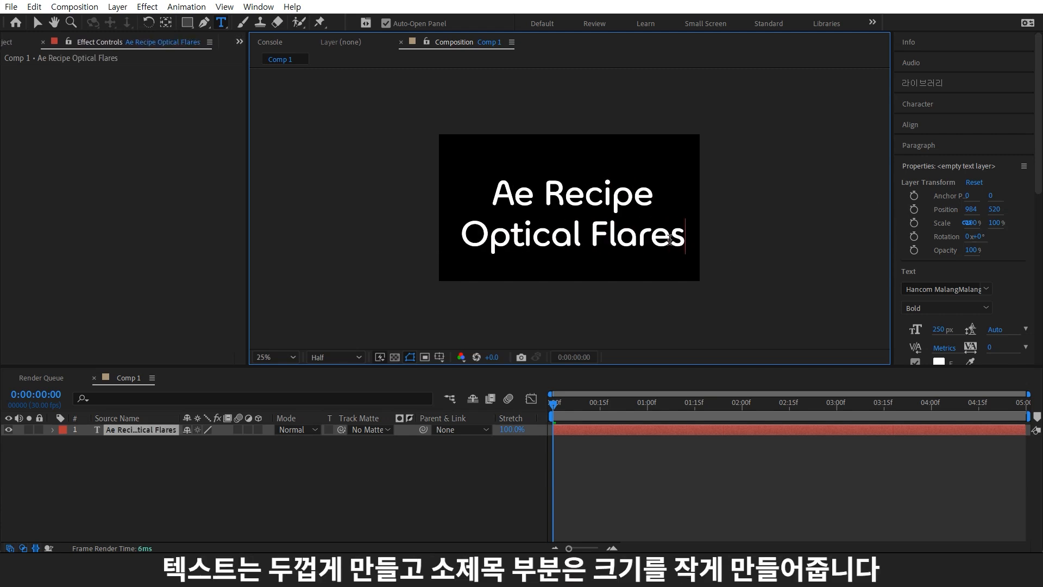
click(798, 514)
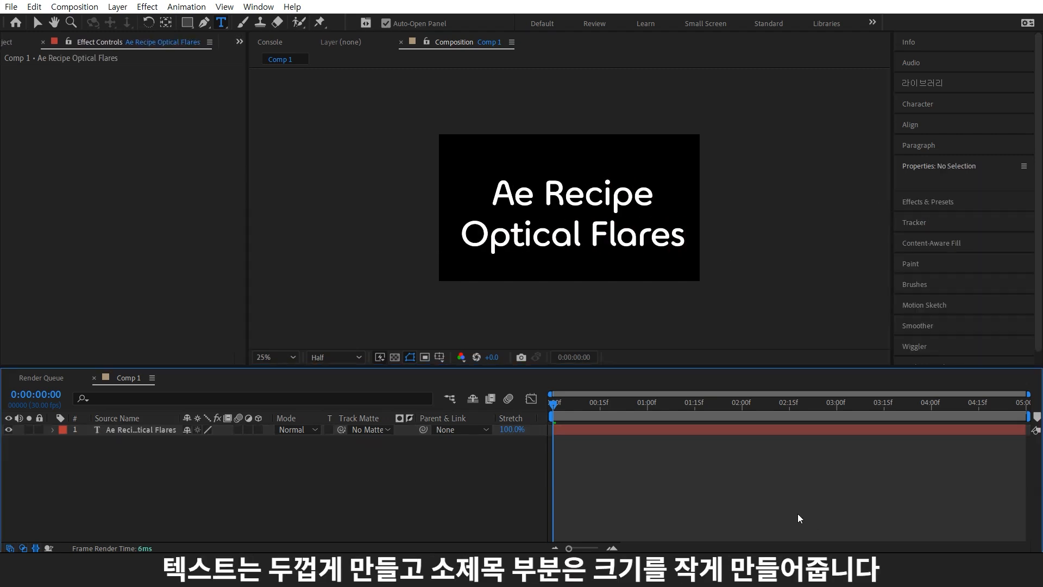
Apply faux bold to all the text in the two-line title layer
click(701, 431)
key(ctrl+t)
double_click(656, 225)
key(ctrl+a)
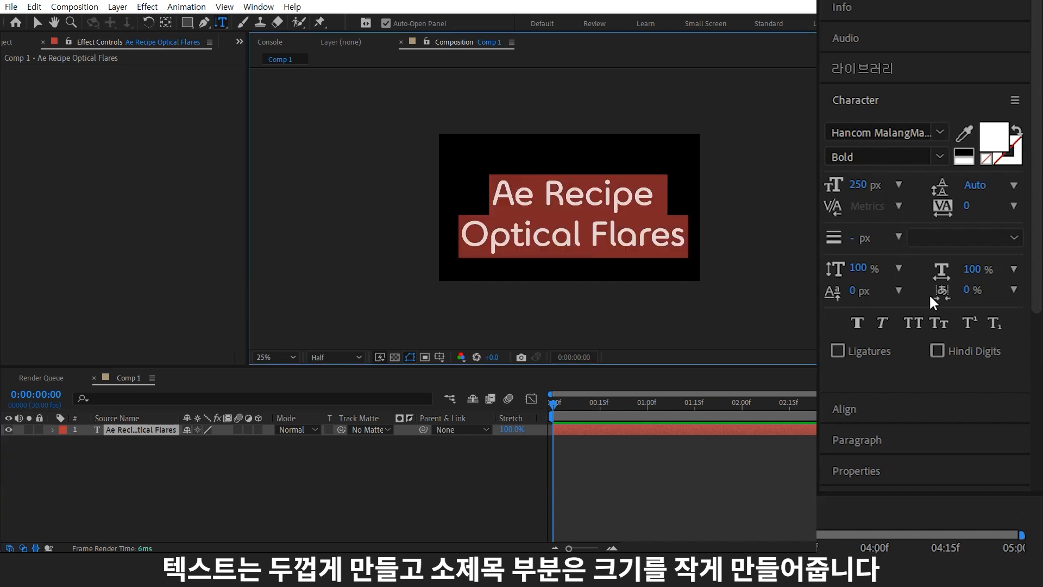
click(918, 252)
Set the "Optical Flares" line's font size to 120 px and center the text layer horizontally in the composition
triple_click(620, 244)
click(860, 185)
text(120)
key(Return)
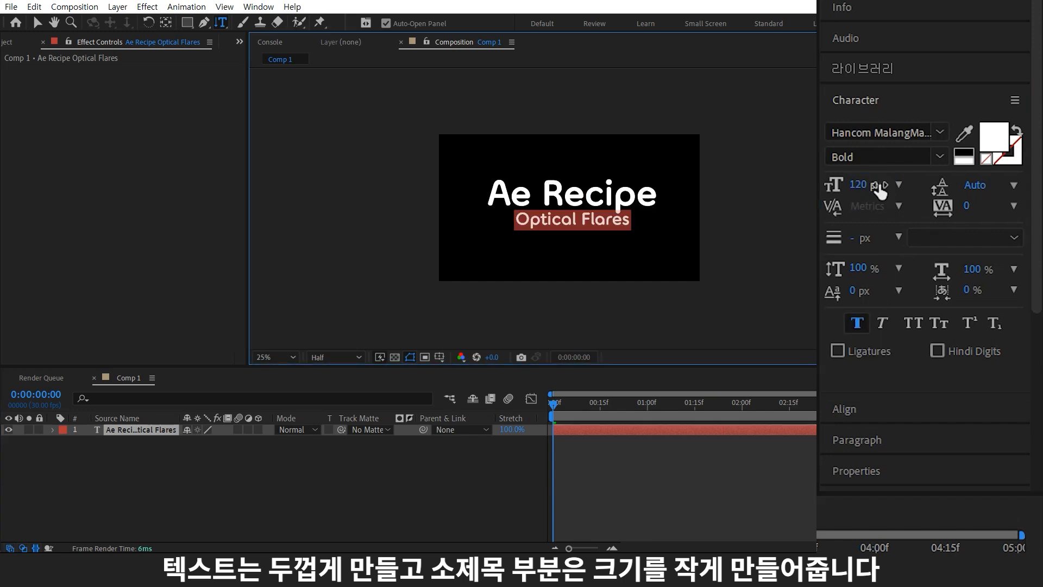
click(846, 408)
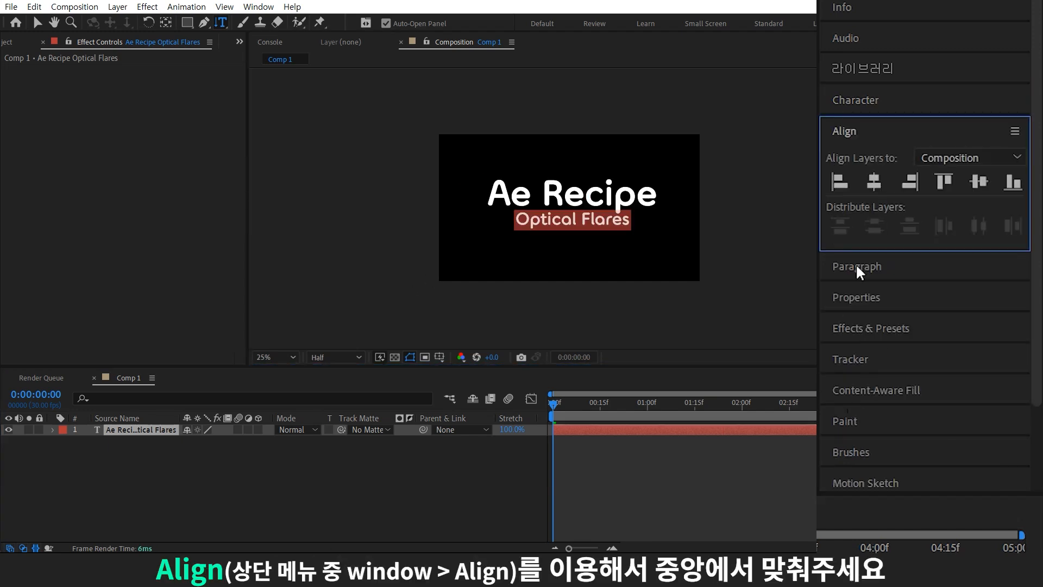
click(875, 181)
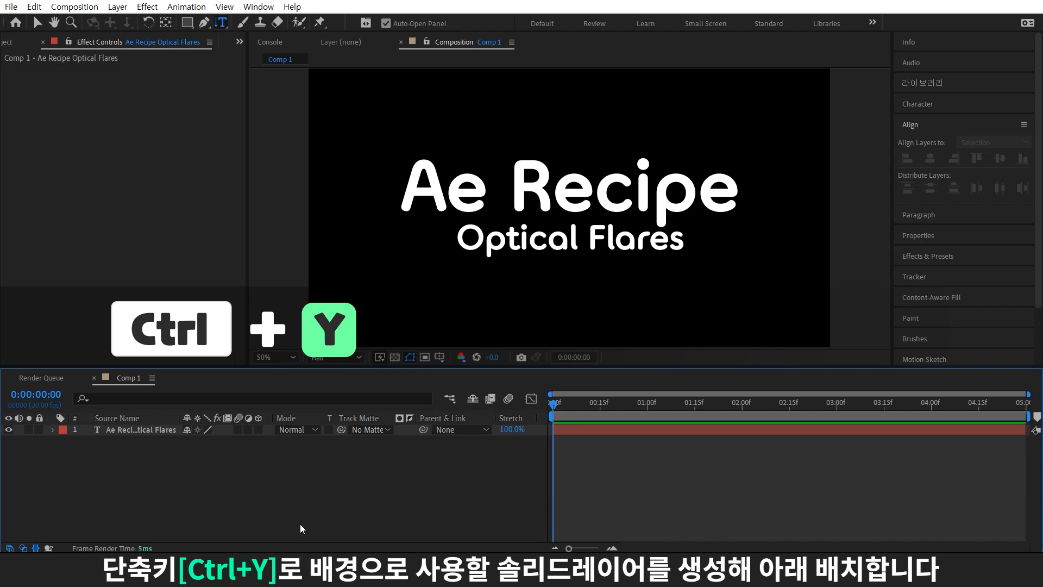
Create a full-size gray-turquoise solid and place it below the text layer as the background
key(ctrl+y)
click(565, 388)
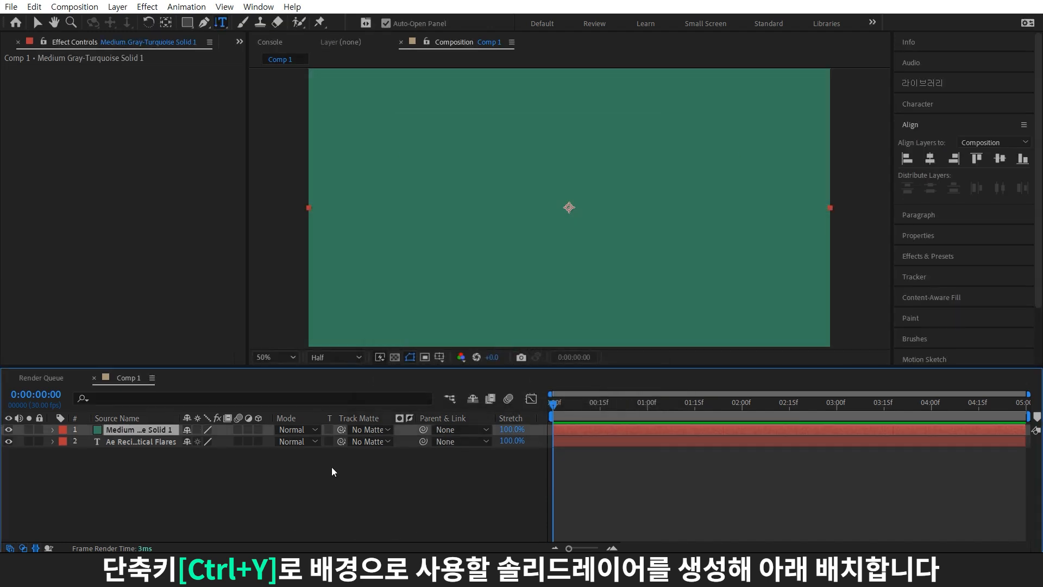
drag(144, 430, 208, 492)
click(207, 492)
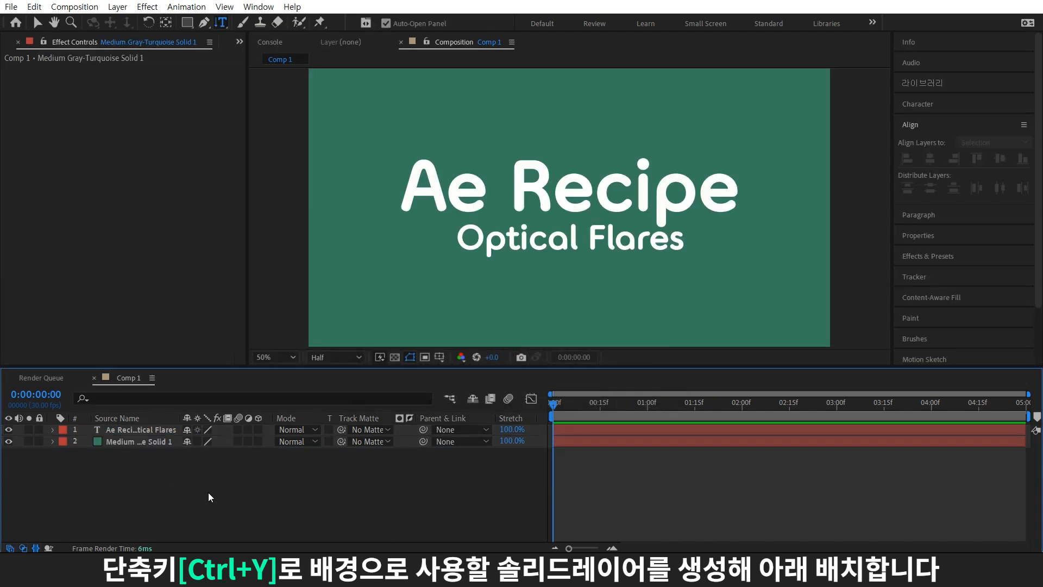
Create an ellipse shape layer with the Ellipse tool, unlink its size proportions and set the size to 1400, 1400
drag(186, 28, 243, 55)
double_click(186, 24)
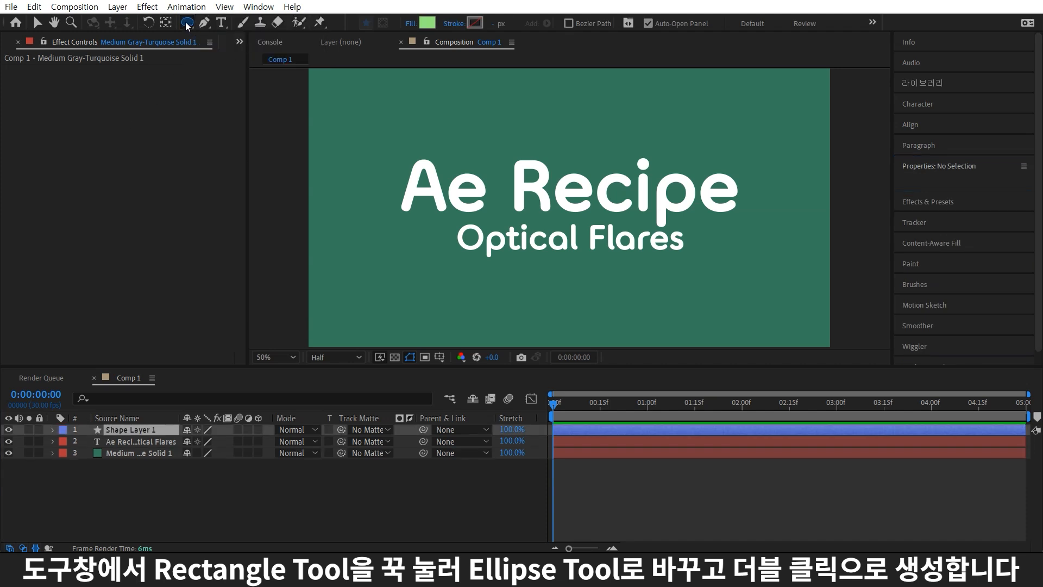
click(76, 453)
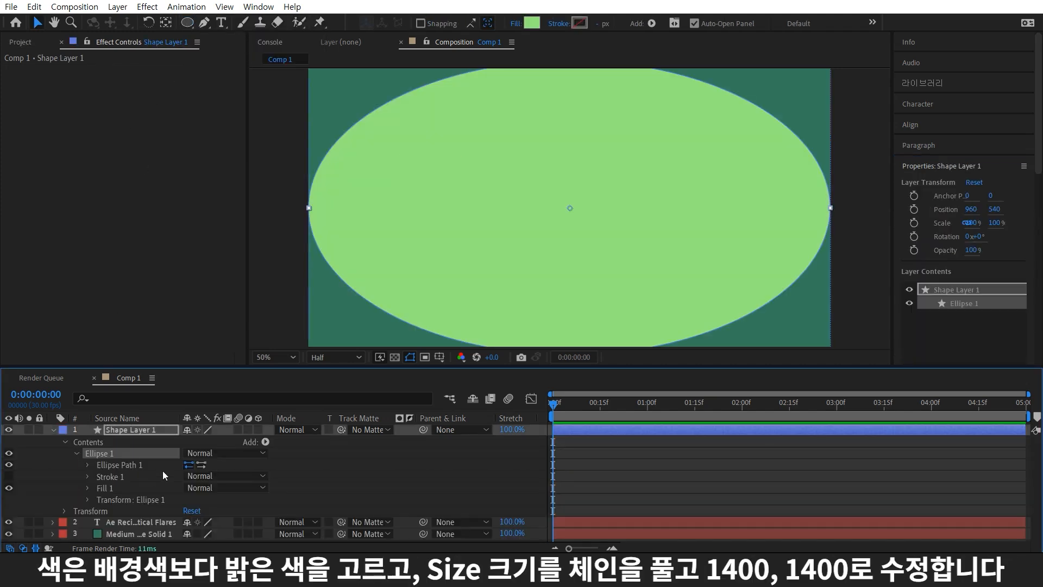
click(88, 465)
click(187, 476)
click(204, 476)
text(1400)
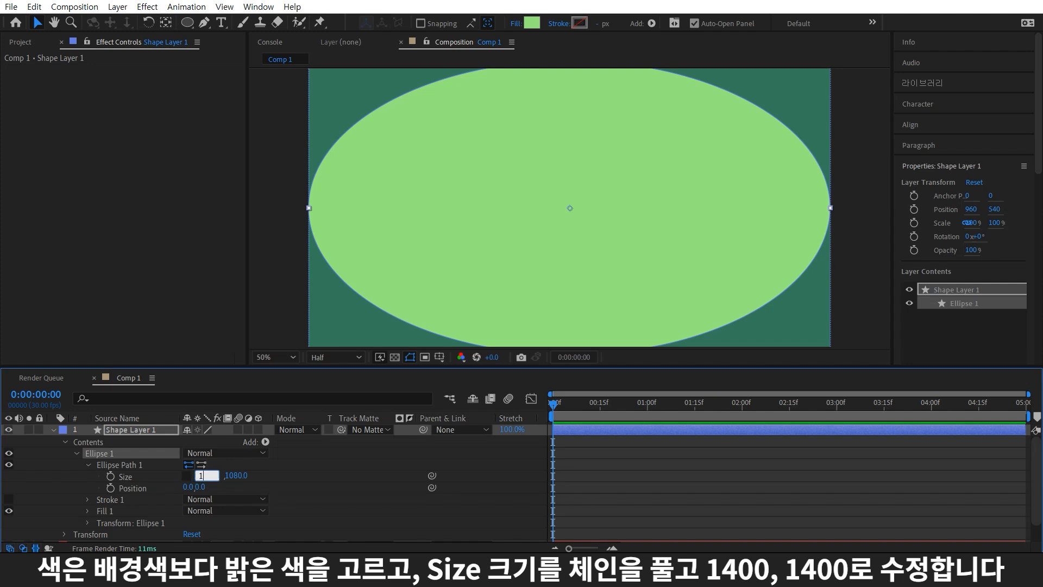
key(Tab)
text(1400)
key(Return)
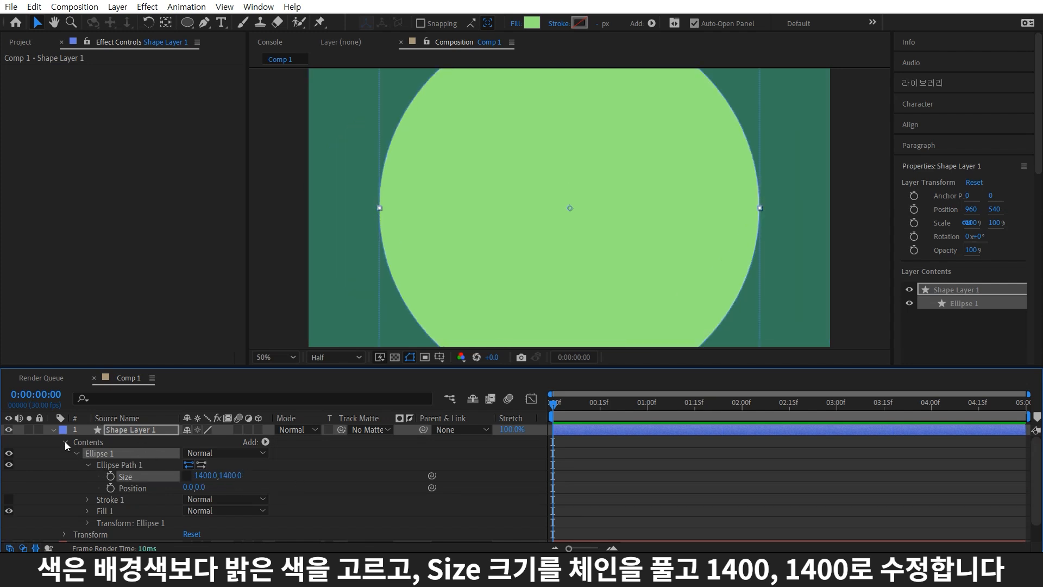
Collapse the ellipse shape layer's properties and place the layer between the text layer and the background solid
click(53, 430)
drag(110, 432, 116, 445)
key(comma)
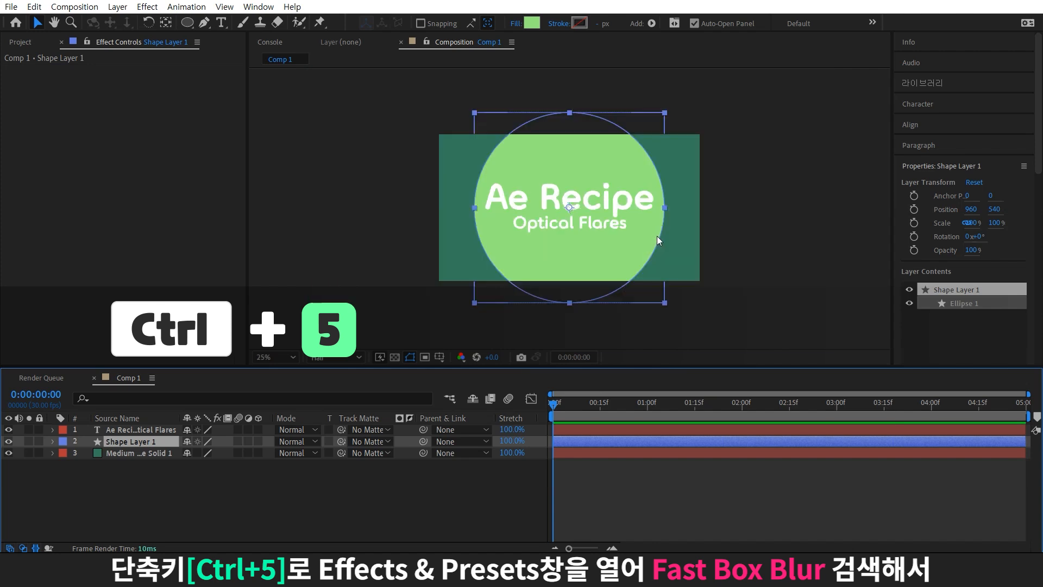
Apply the Fast Box Blur effect to the ellipse shape layer and set its Blur Radius to 300
key(ctrl+5)
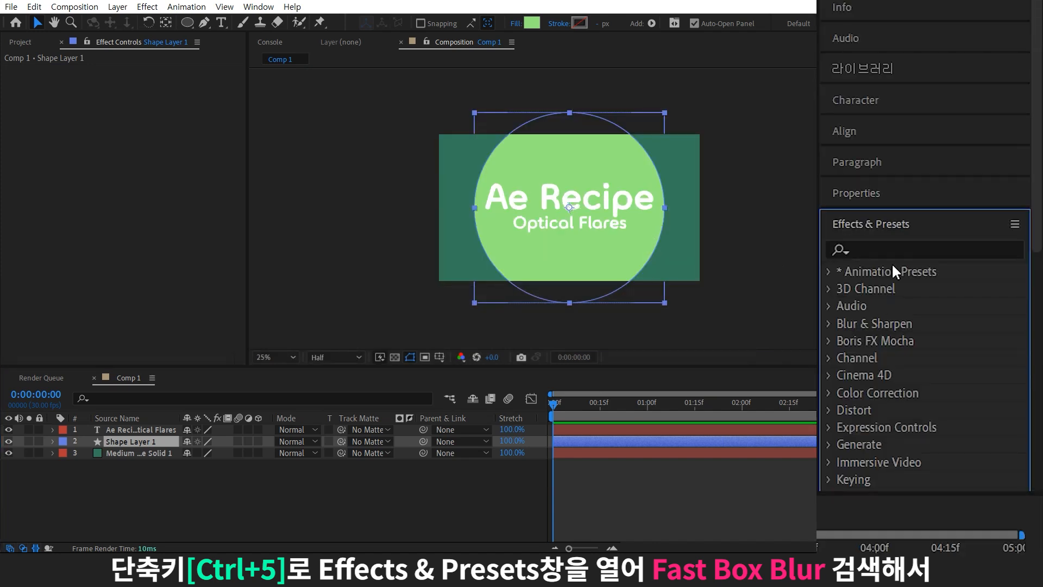
key(ctrl+f)
text(fast)
drag(909, 302, 164, 442)
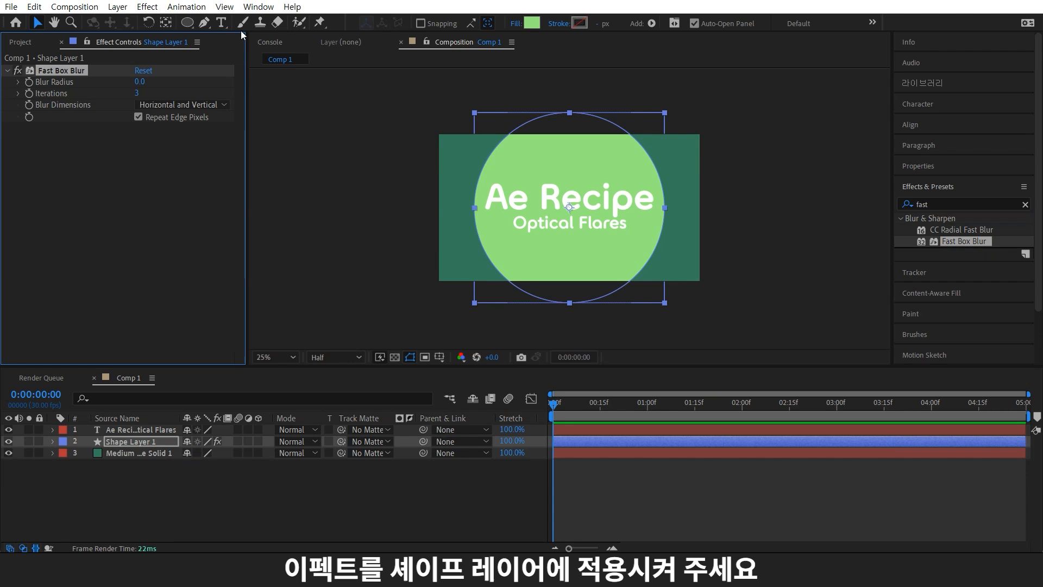
click(142, 82)
text(300)
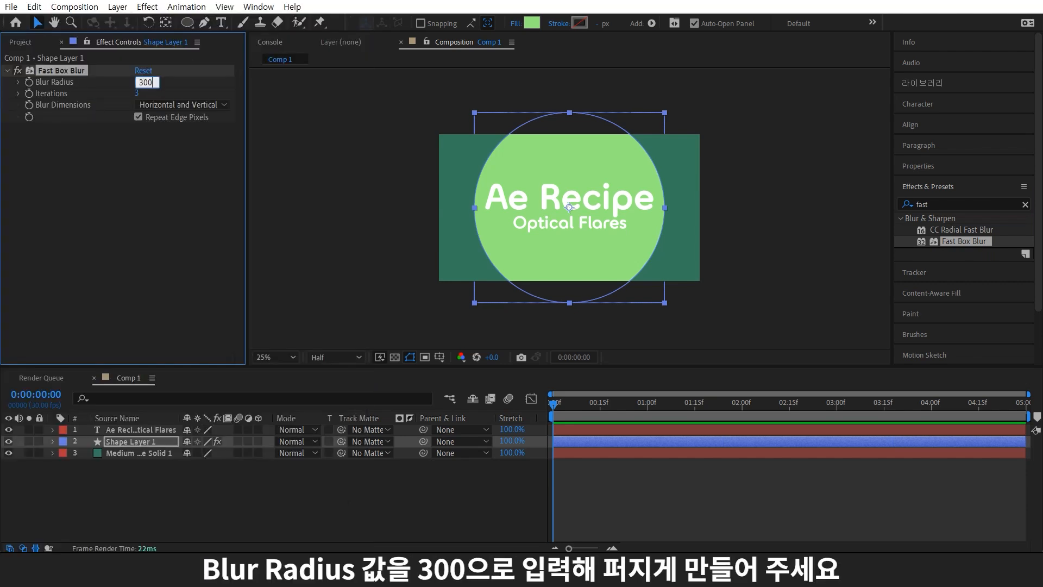
key(Return)
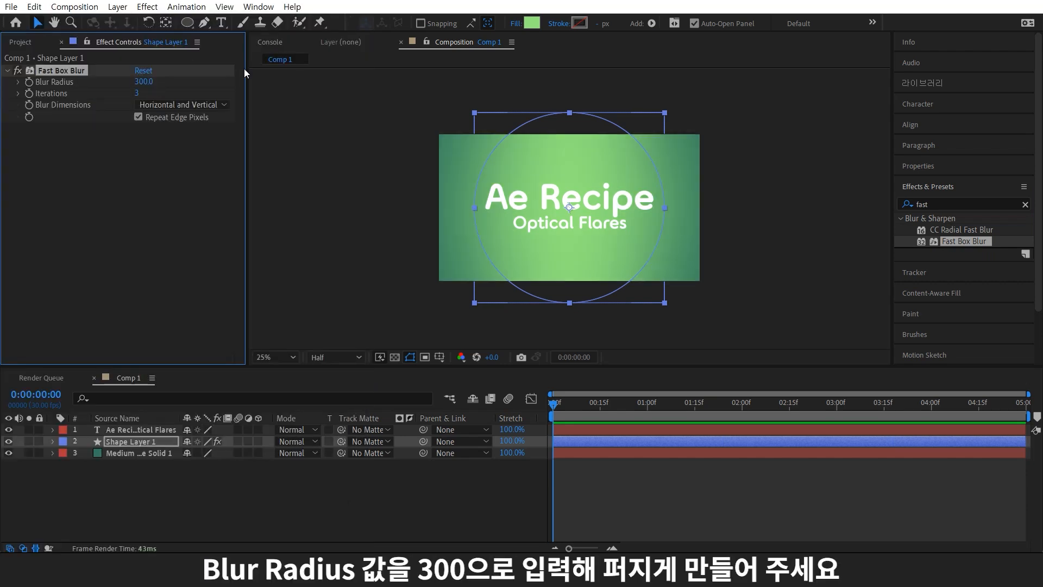
click(938, 201)
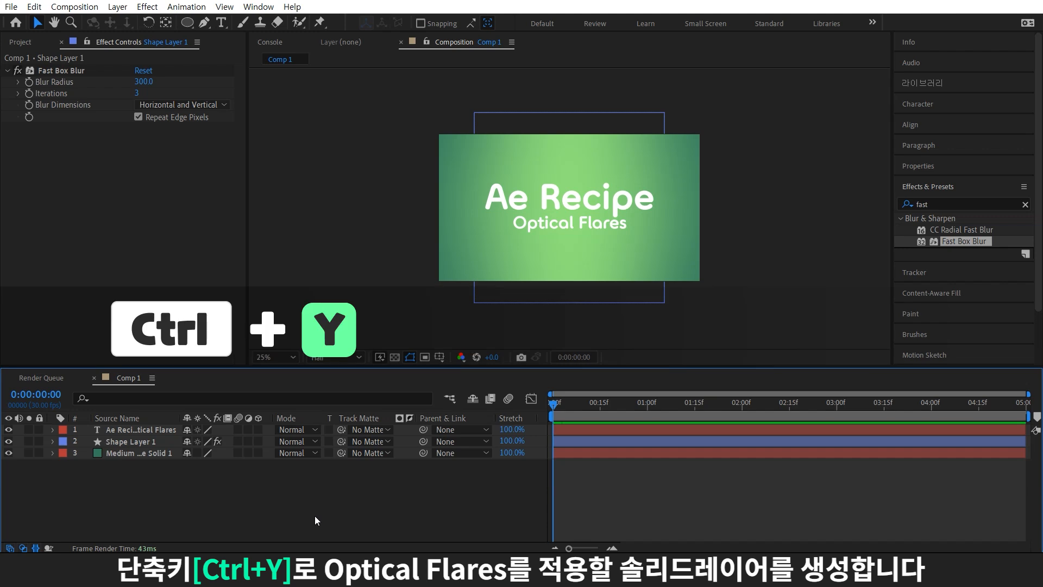
Create a 1920 x 1080 px yellow solid named "Optical Flares" as the uppermost layer
key(ctrl+y)
text(Optical Flares)
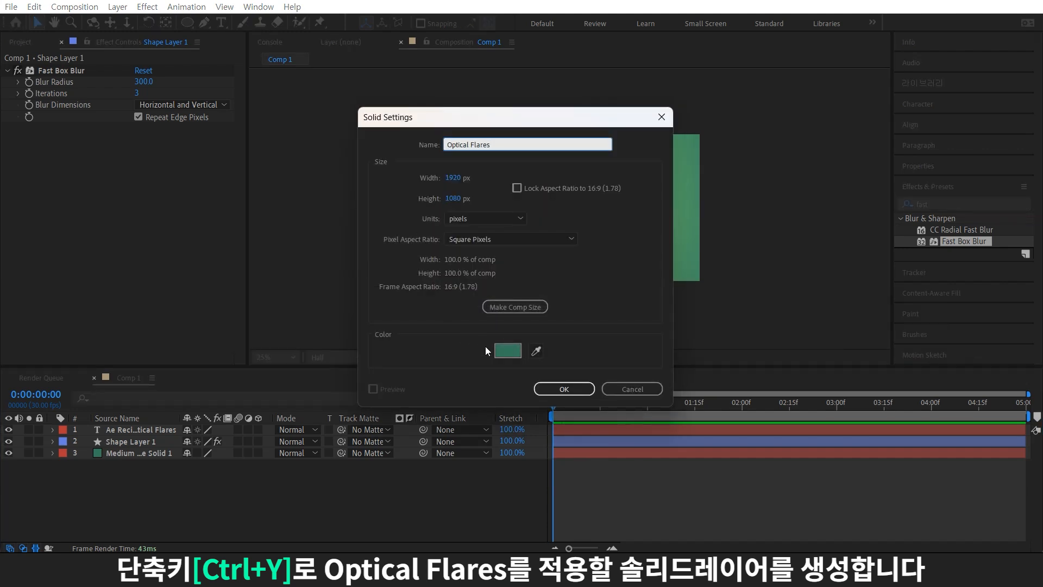
click(507, 351)
click(353, 359)
drag(288, 314, 340, 211)
click(461, 215)
click(563, 389)
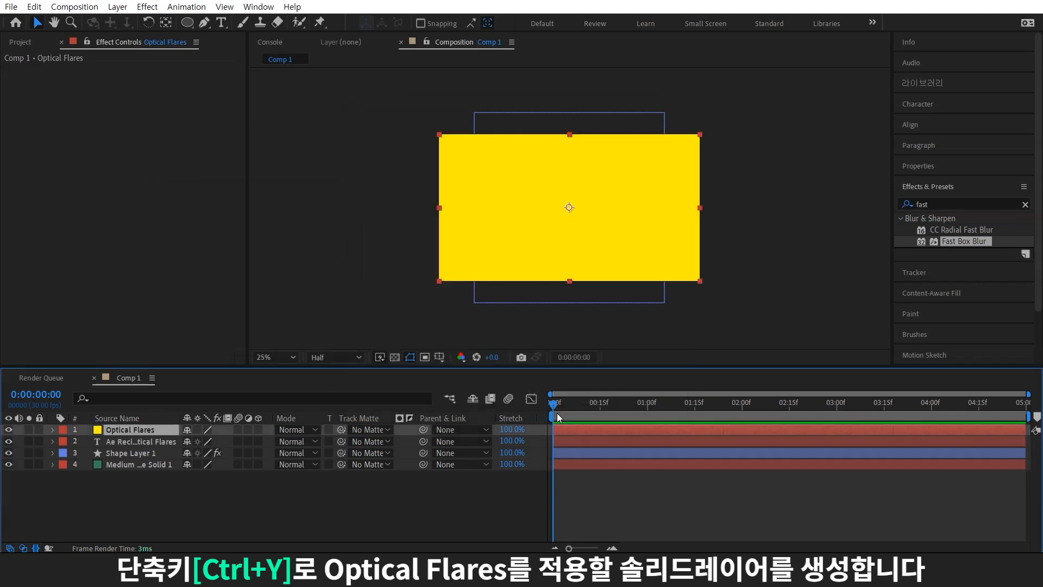
Apply the Video Copilot Optical Flares effect to the yellow solid and set the layer's blending mode to Add
click(934, 206)
text(optical)
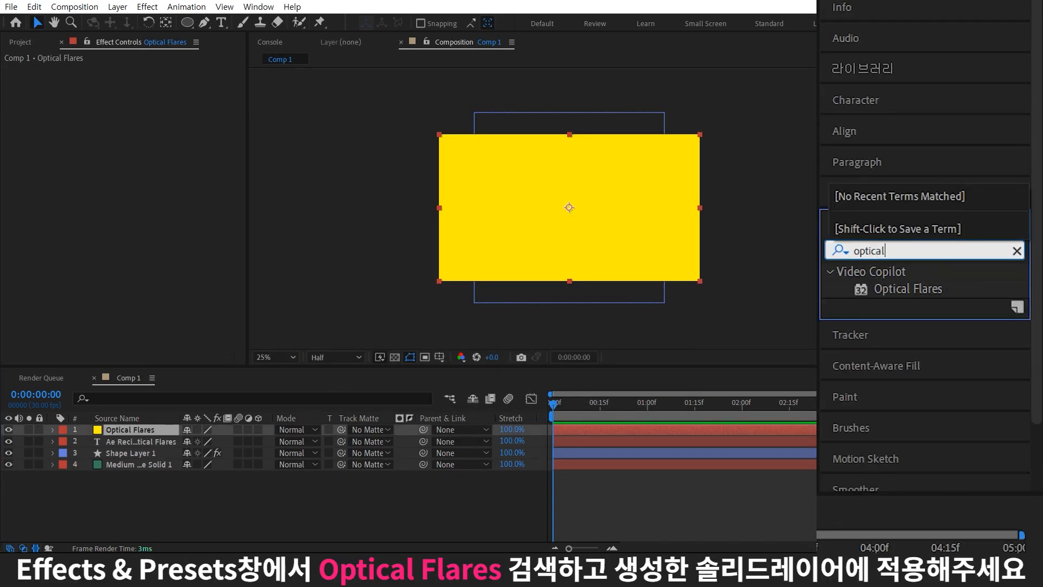
key(Return)
drag(886, 289, 125, 430)
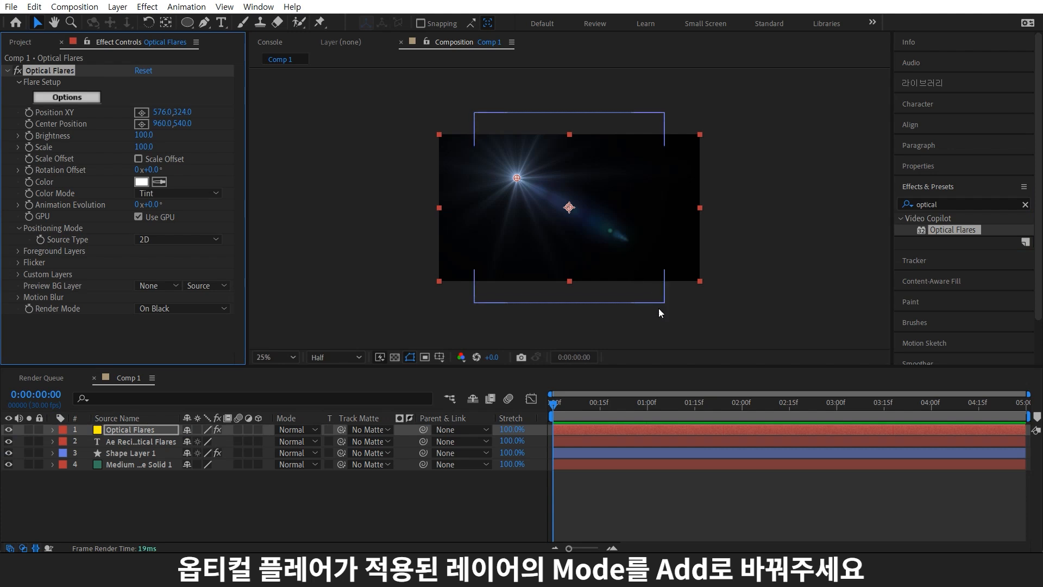
click(315, 434)
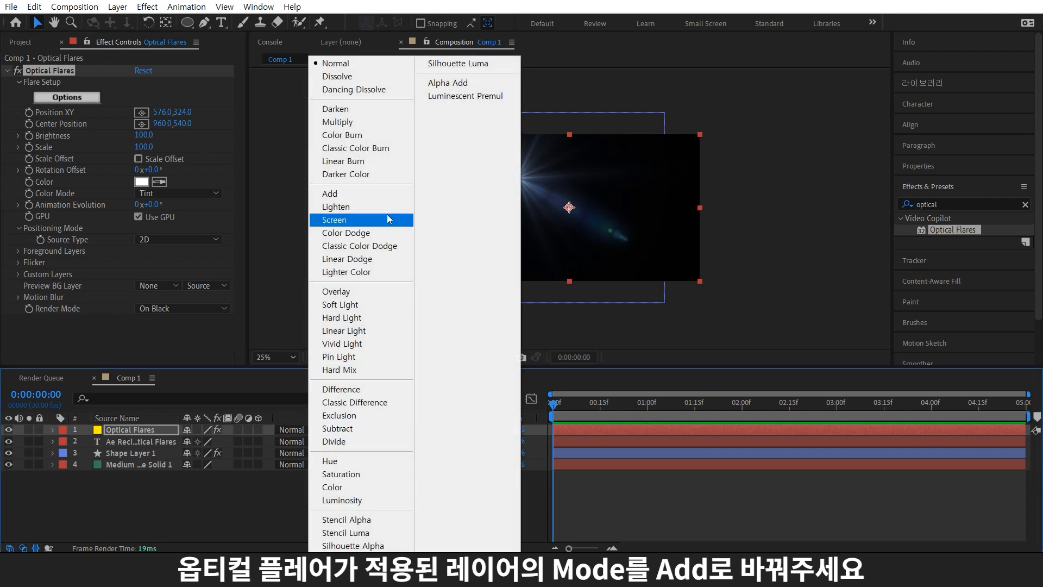
click(388, 195)
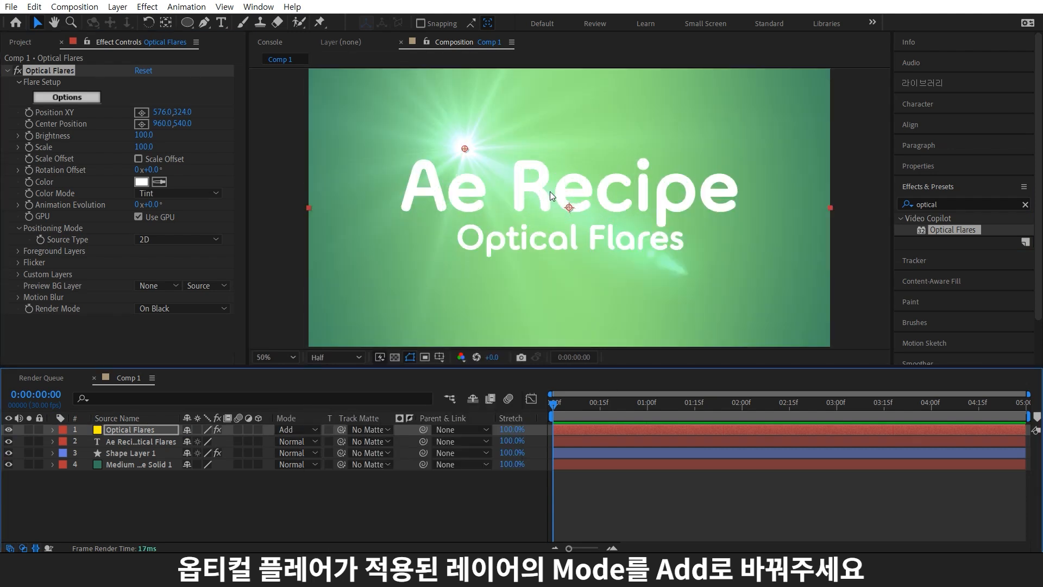
Keyframe the flare's Position XY at about 1880, 1048 at 0 seconds, 124, 124 at 0:00:01:00 and 20, 48 at 0:00:04:29
drag(516, 178, 694, 276)
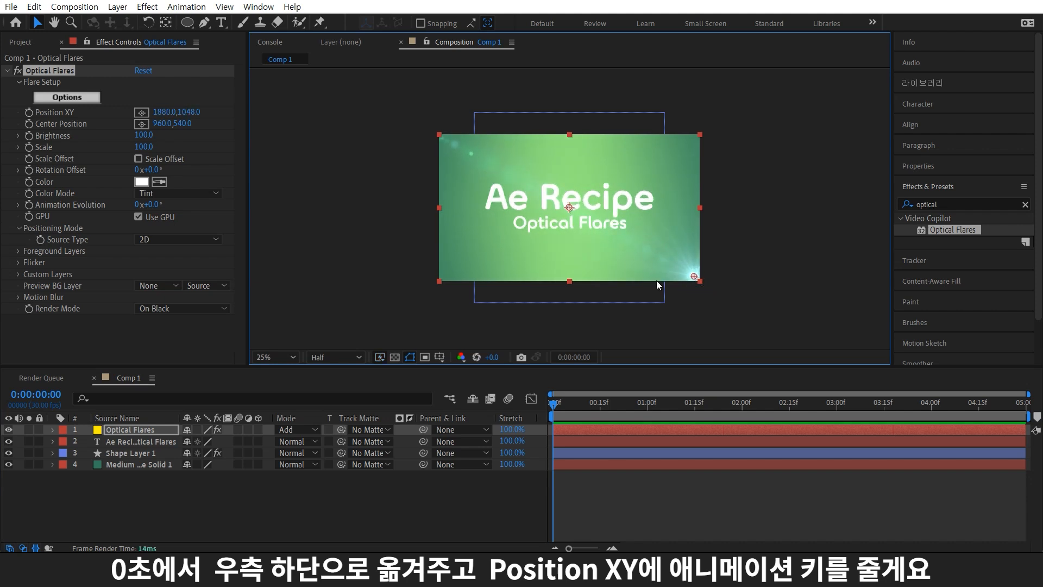
click(32, 112)
drag(580, 420, 647, 439)
drag(686, 266, 461, 151)
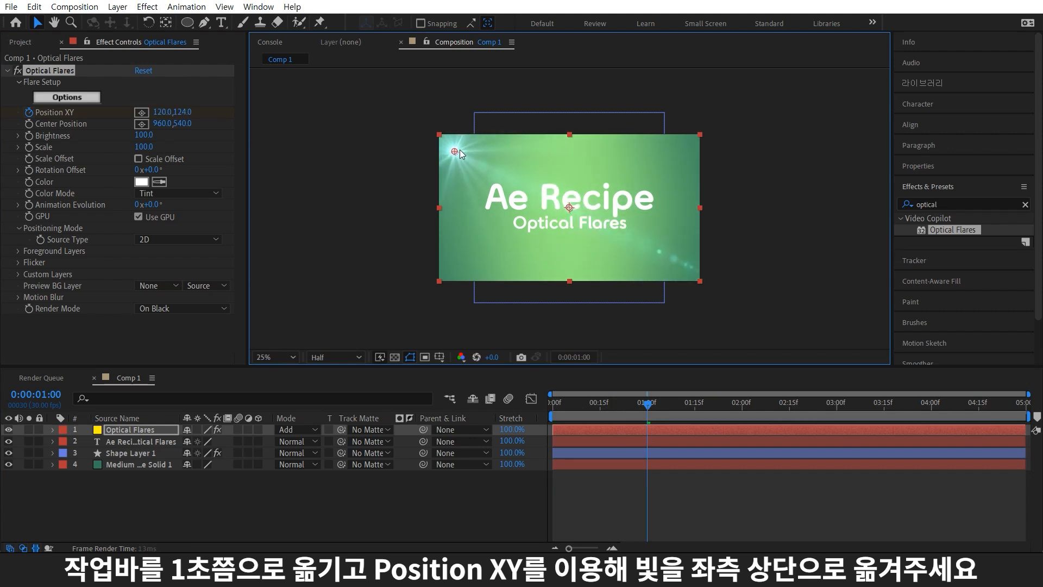
drag(647, 405, 1026, 407)
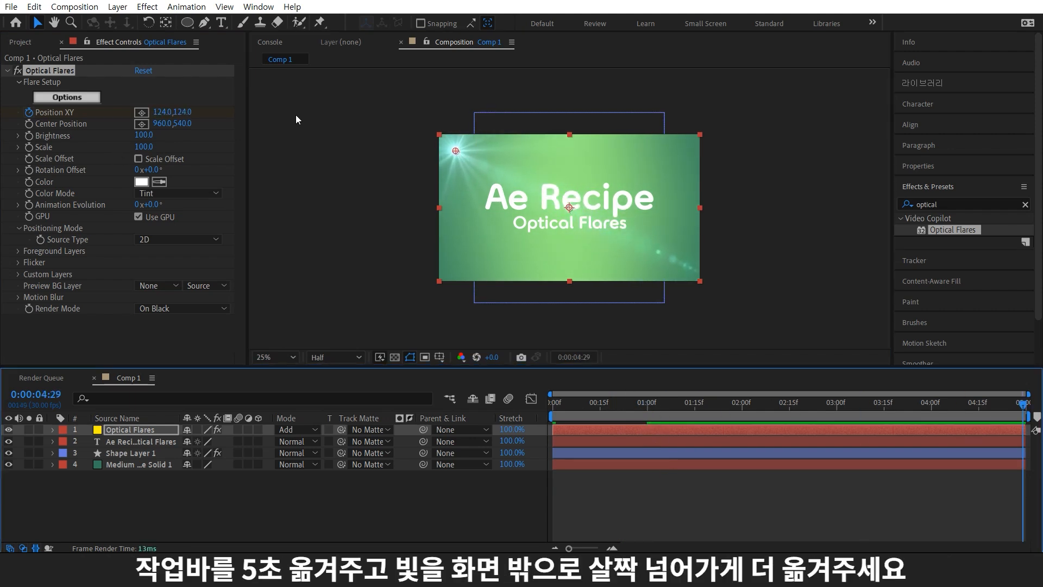
drag(457, 149, 439, 138)
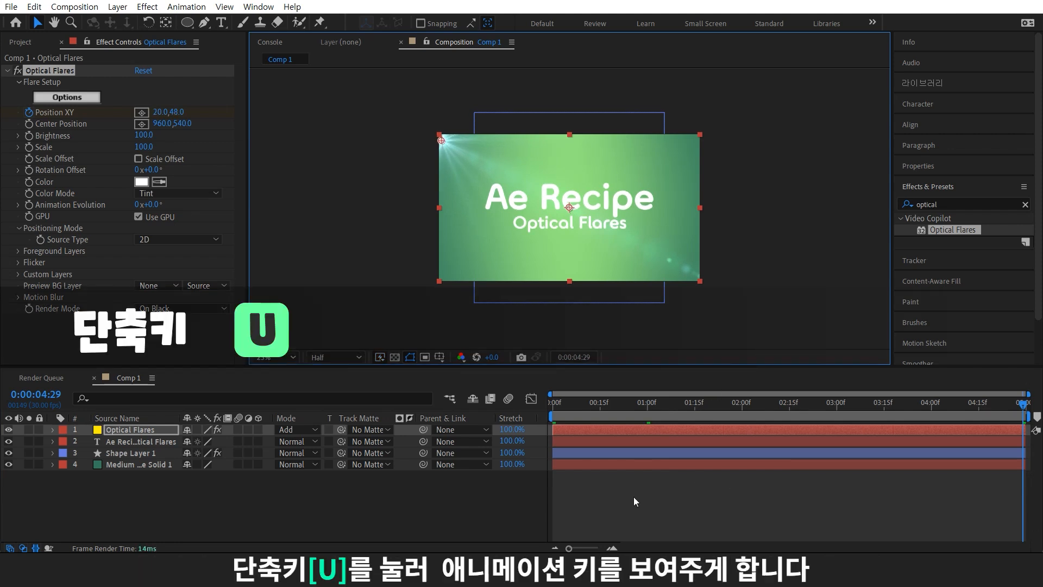
Smooth the Position XY keyframe at 1 second, lengthen its incoming ease in the speed graph and preview the animation
key(u)
click(647, 453)
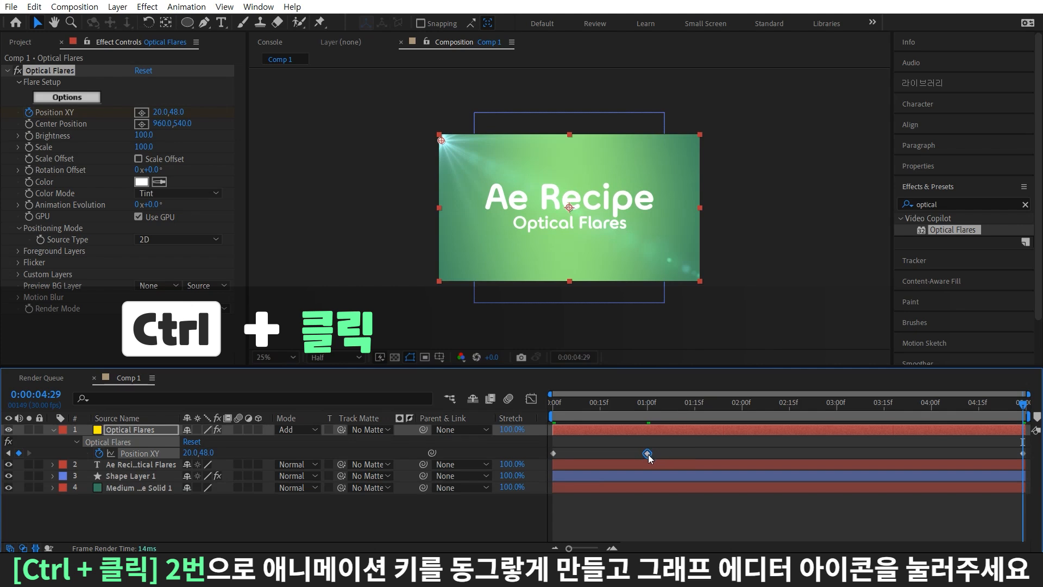
click(531, 399)
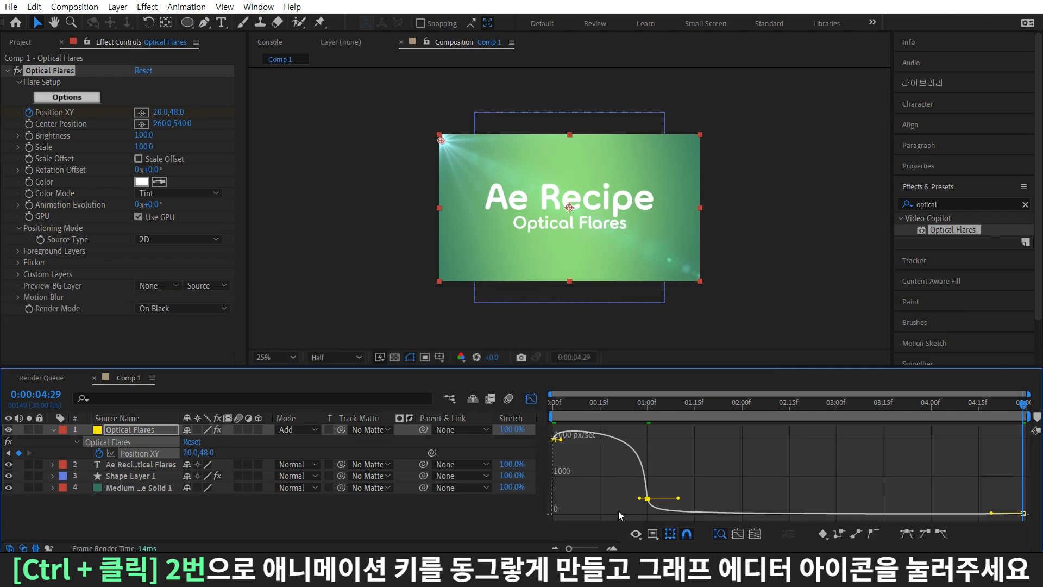
drag(642, 499, 580, 505)
key(space)
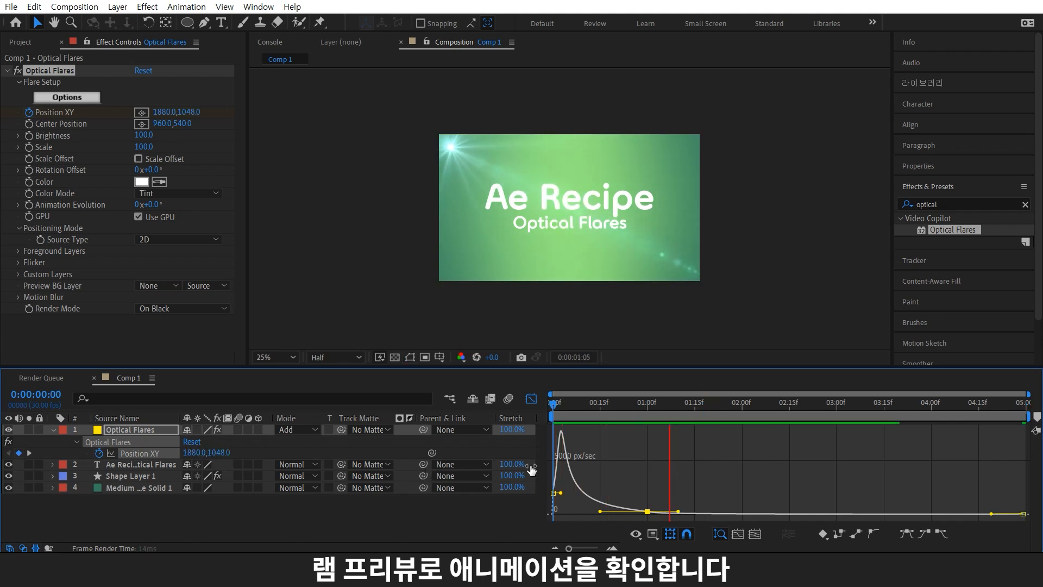
click(532, 400)
key(.)
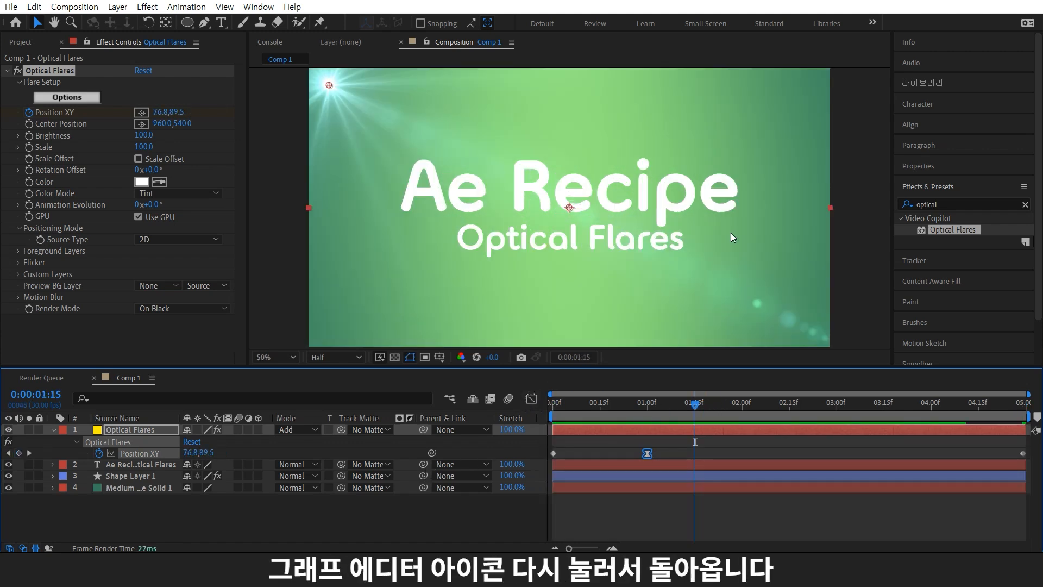
Open the Optical Flares options in a maximized window and look through the Light and Motion Graphics preset folders
click(57, 101)
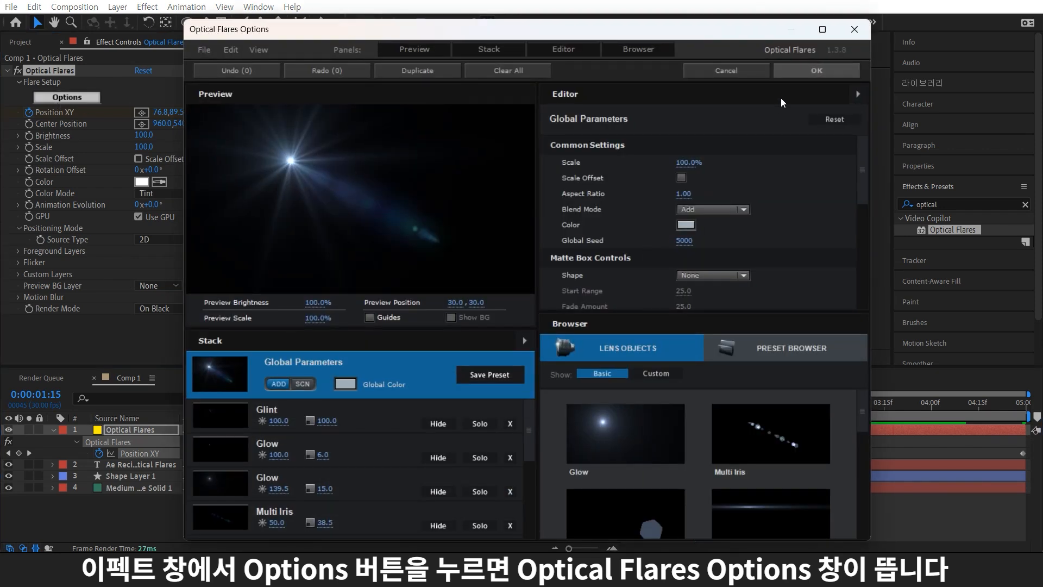
click(821, 31)
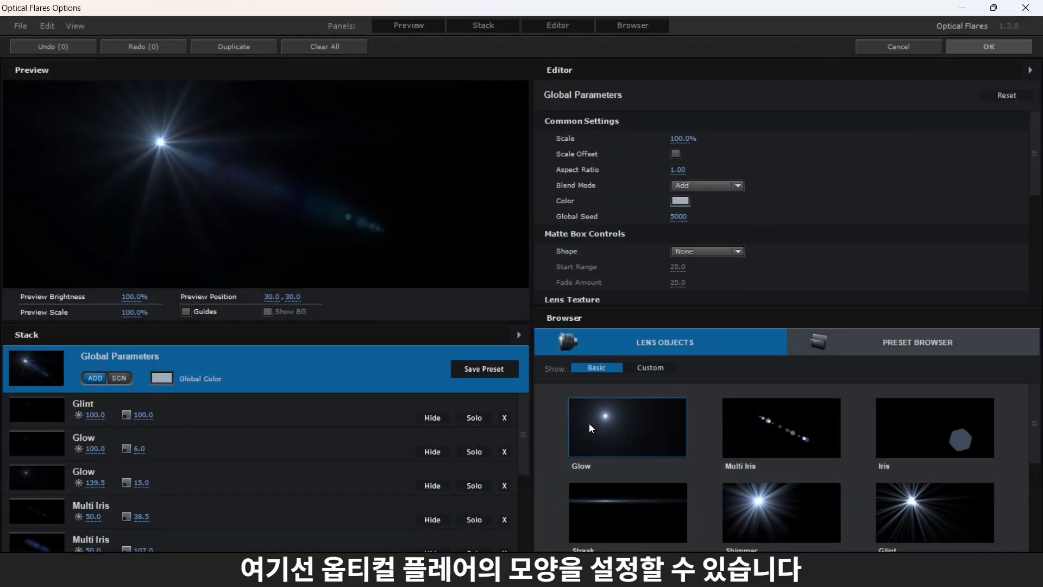
scroll(790, 419, down, 3)
scroll(787, 423, up, 3)
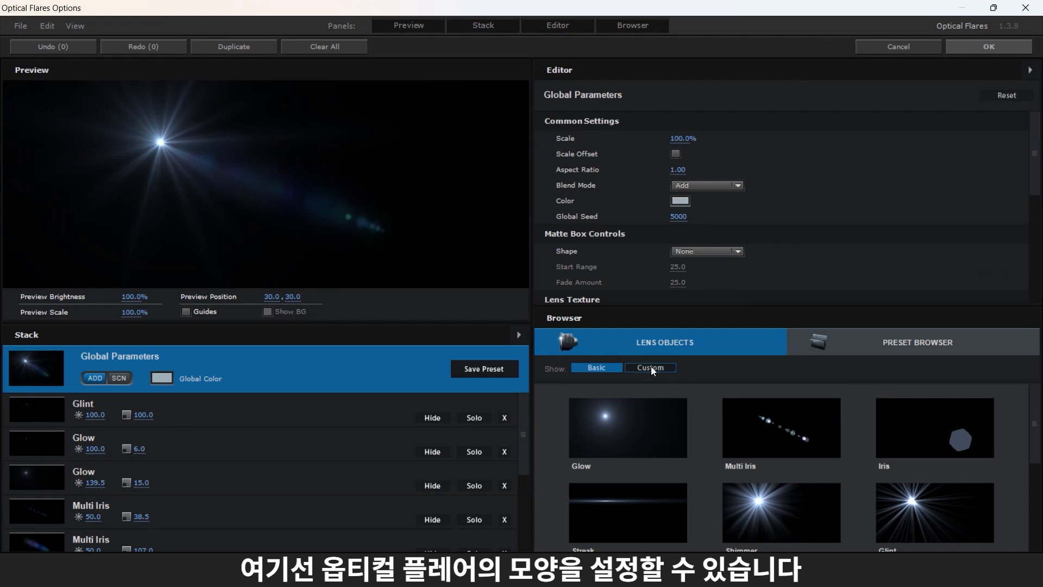
click(853, 346)
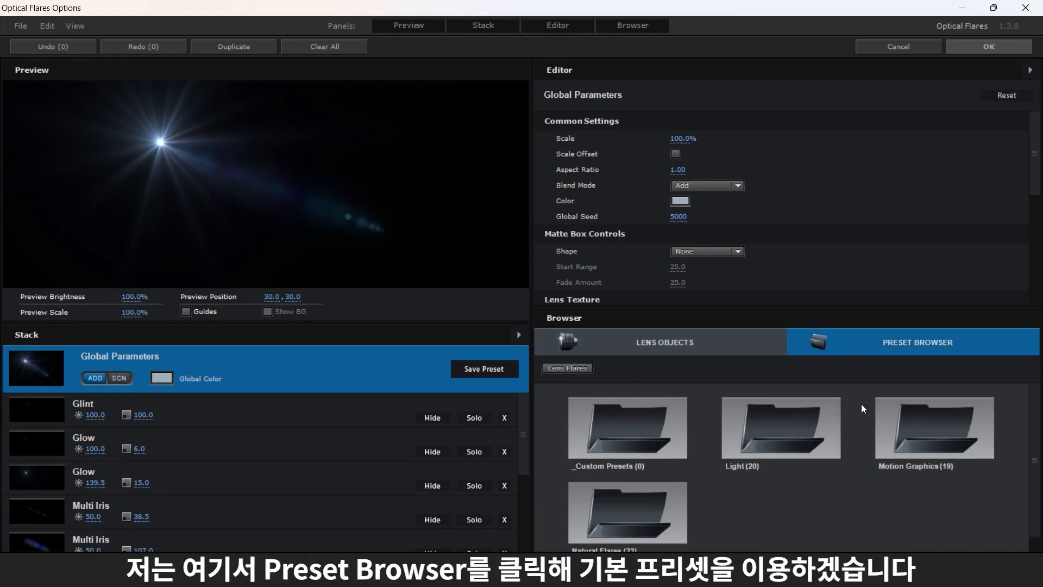
double_click(827, 431)
scroll(833, 432, down, 10)
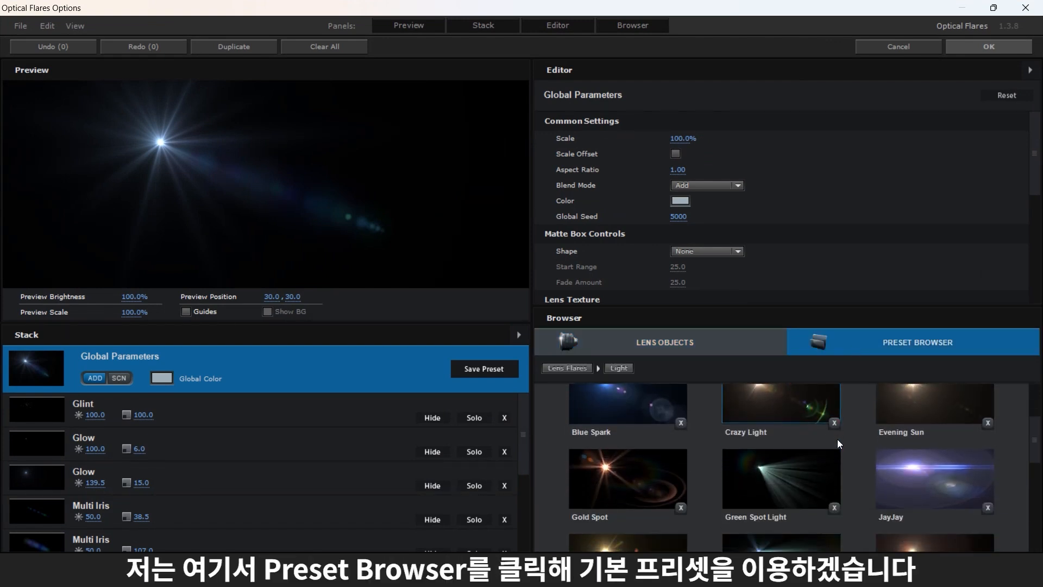
scroll(815, 436, up, 10)
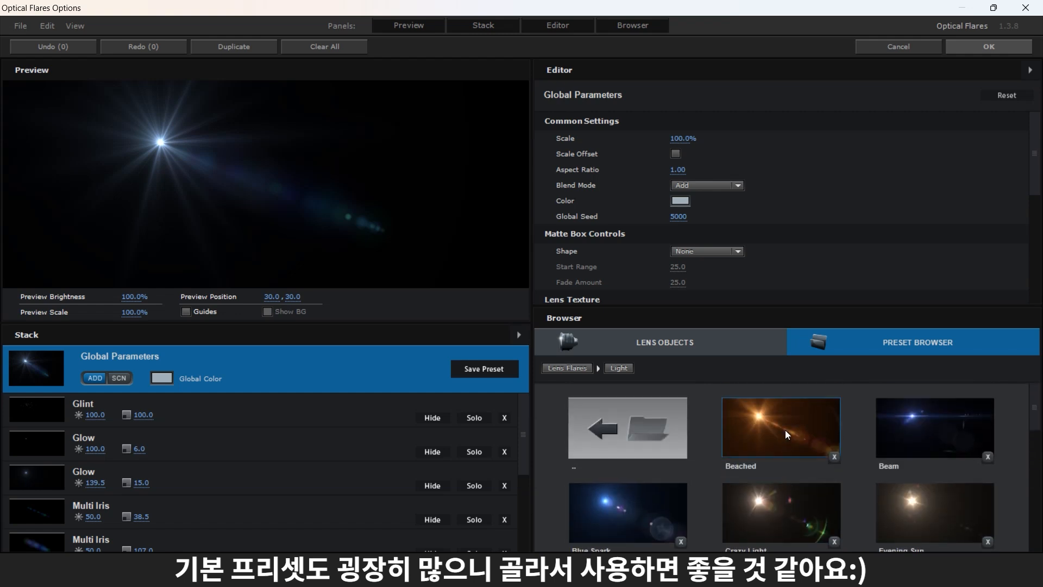
click(649, 431)
click(942, 440)
scroll(751, 451, down, 3)
scroll(748, 452, down, 10)
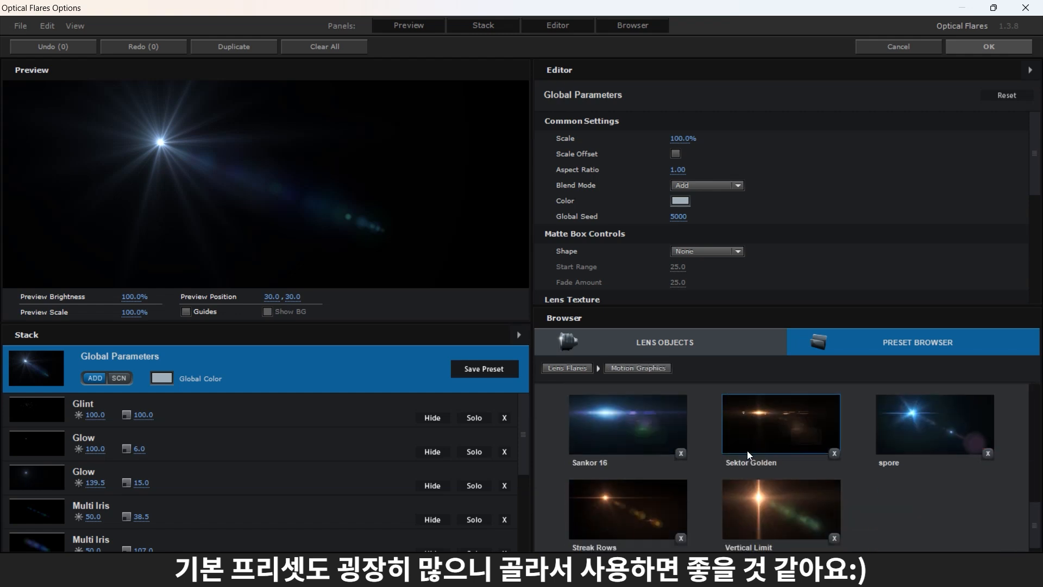
scroll(911, 476, up, 9)
scroll(891, 465, up, 5)
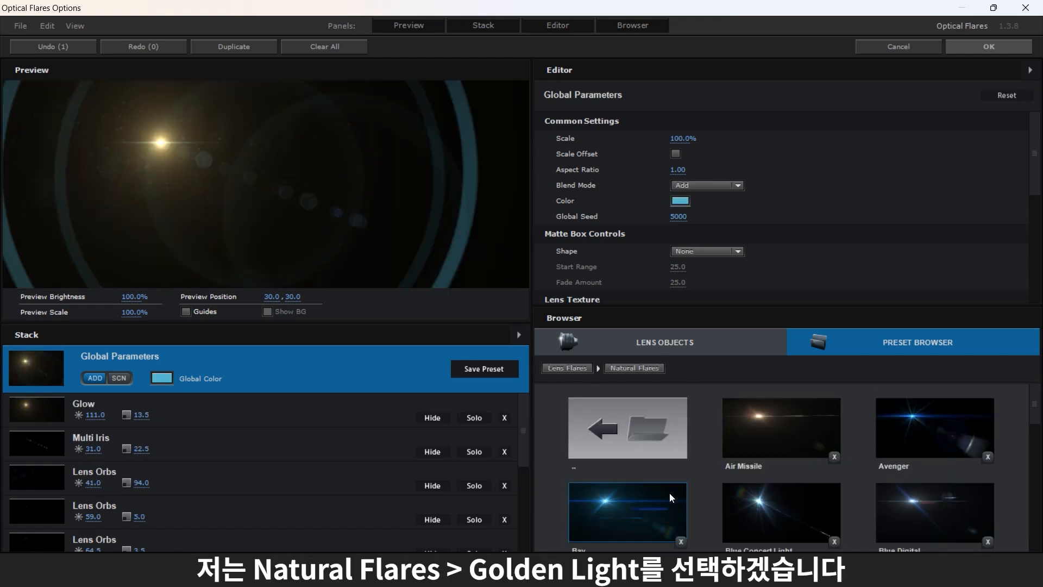
Load the Golden Light preset from the Natural Flares folder and apply it to the flare
scroll(707, 462, down, 2)
scroll(744, 434, down, 5)
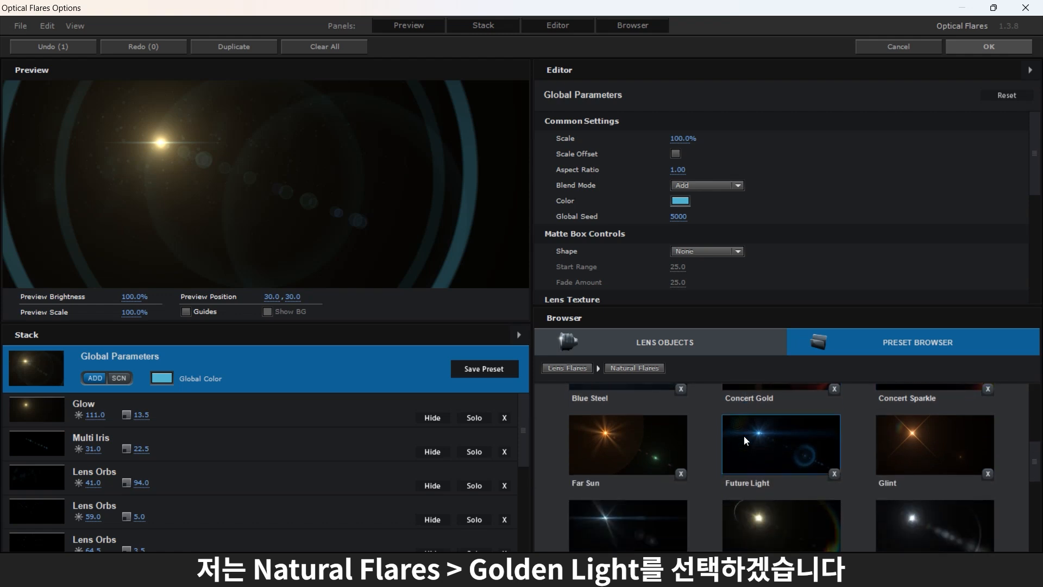
click(752, 459)
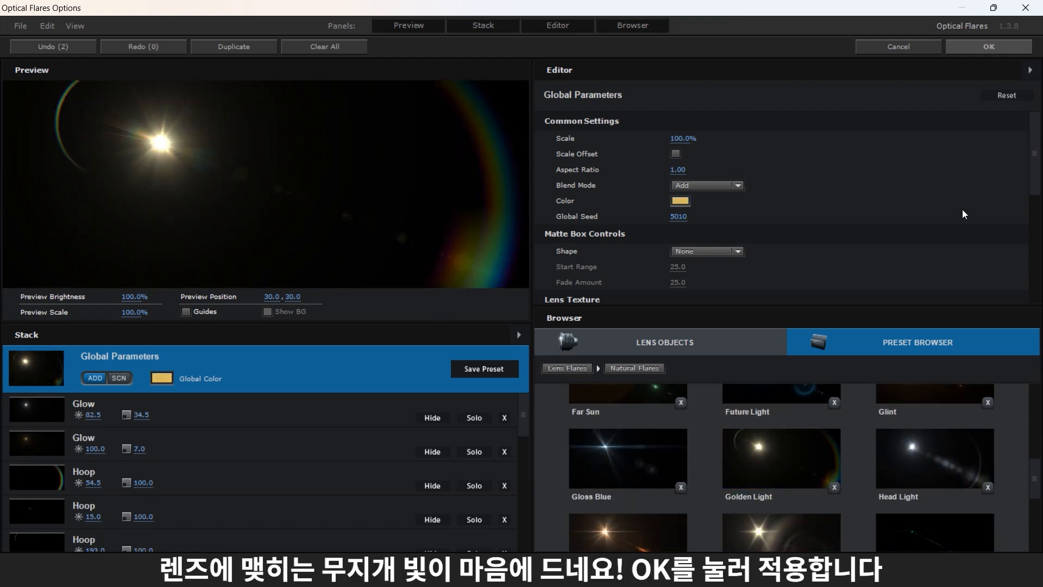
click(989, 46)
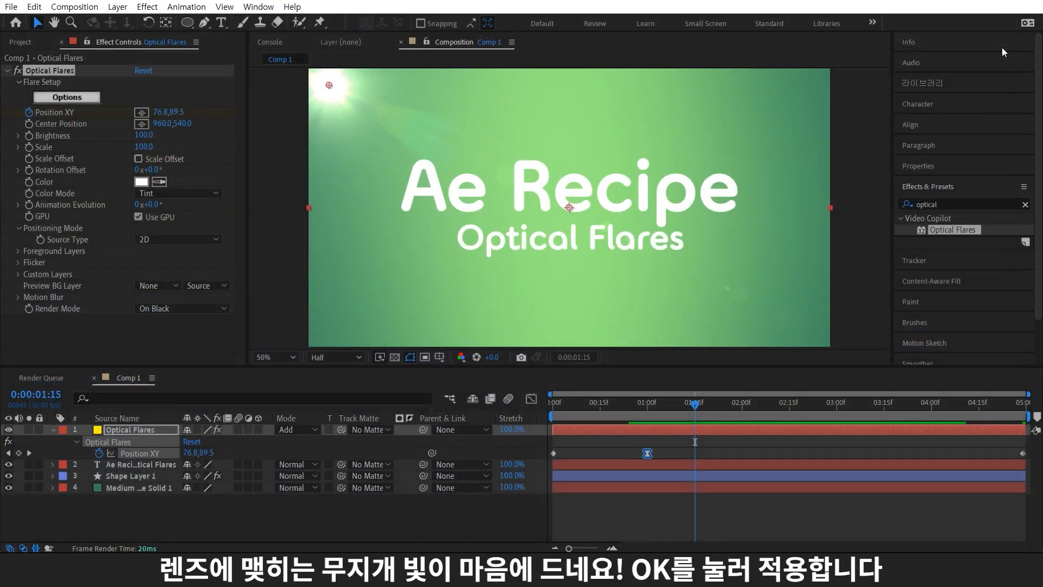
Move the flare's Center Position toward the upper left of the frame, to about 634, 386
click(143, 125)
drag(605, 212, 481, 166)
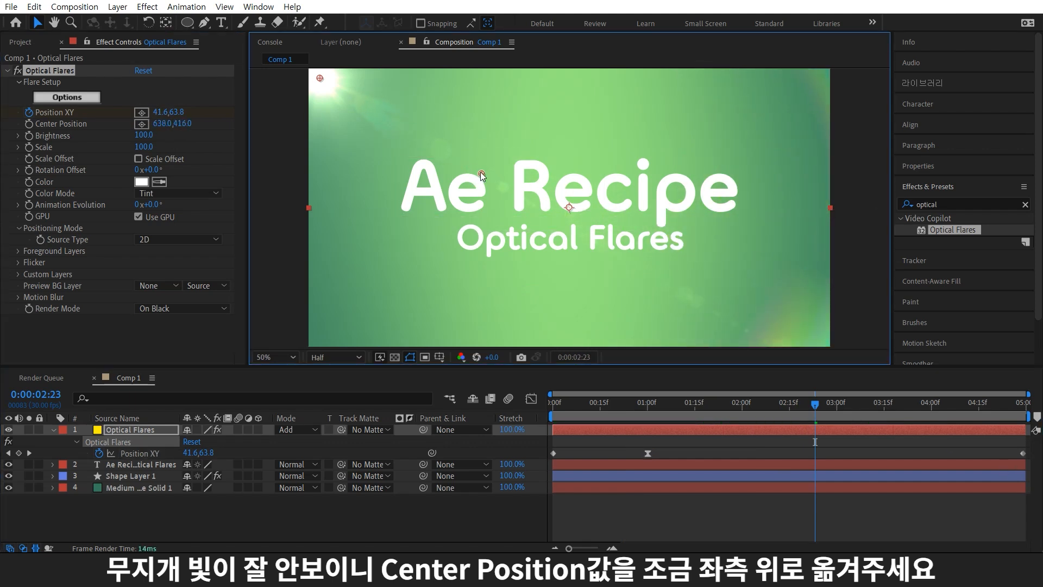
drag(815, 405, 732, 436)
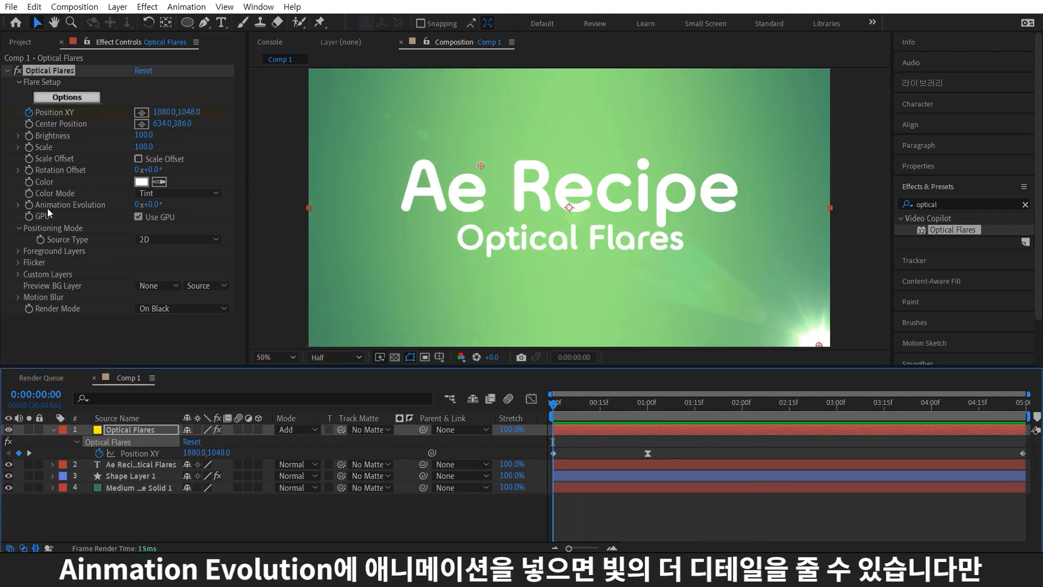
Keyframe Animation Evolution at 0x+0.0° on the first frame and 1x+0.0° at 0:00:04:29, and turn off Use GPU
click(31, 206)
drag(693, 407, 1026, 406)
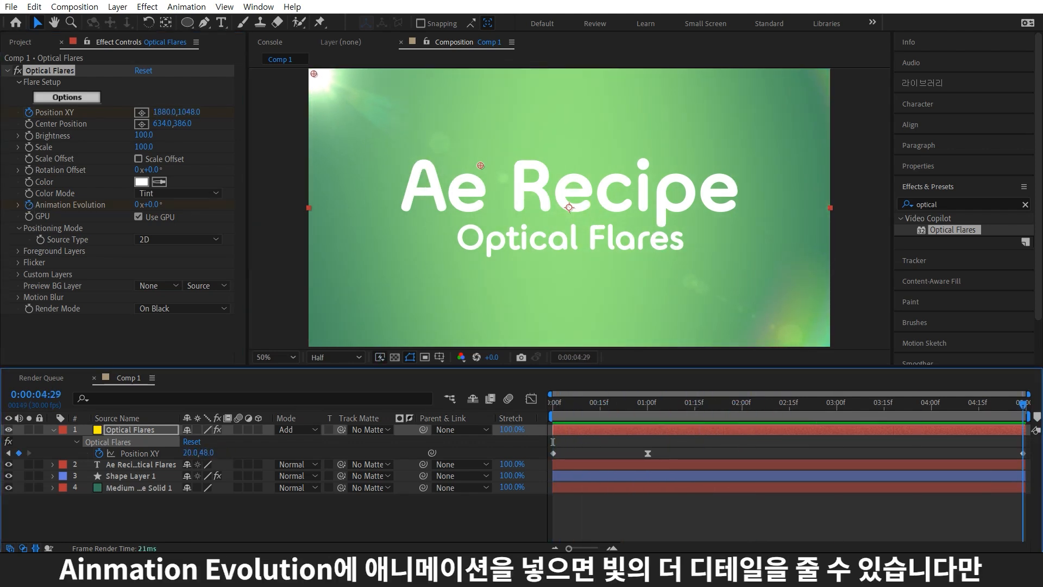
click(136, 205)
text(1)
key(Return)
click(204, 217)
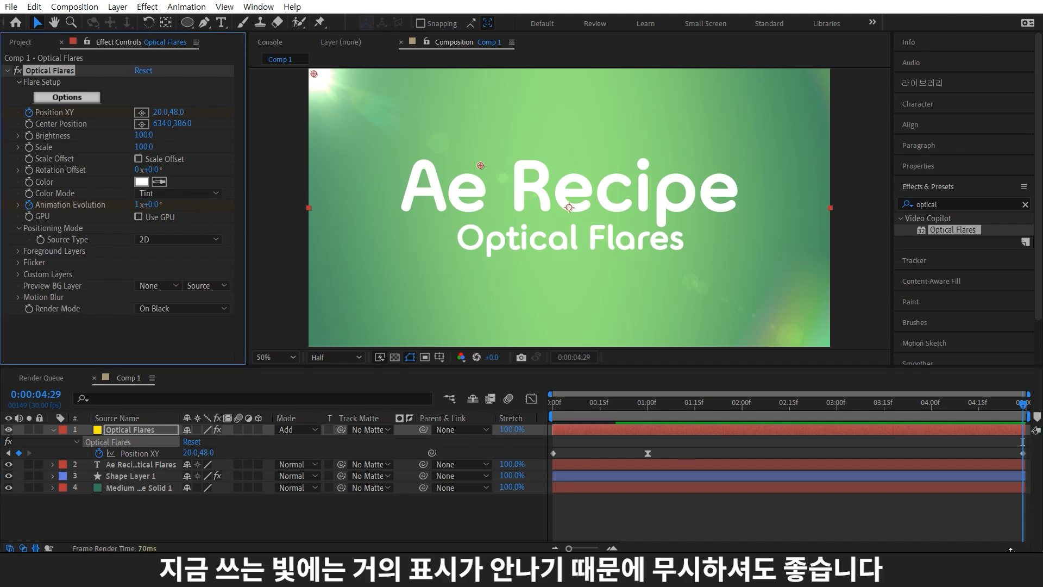
Set the flare's Flicker Speed to 50 and Amount to 50, and preview the animation from the first frame
drag(992, 416, 774, 418)
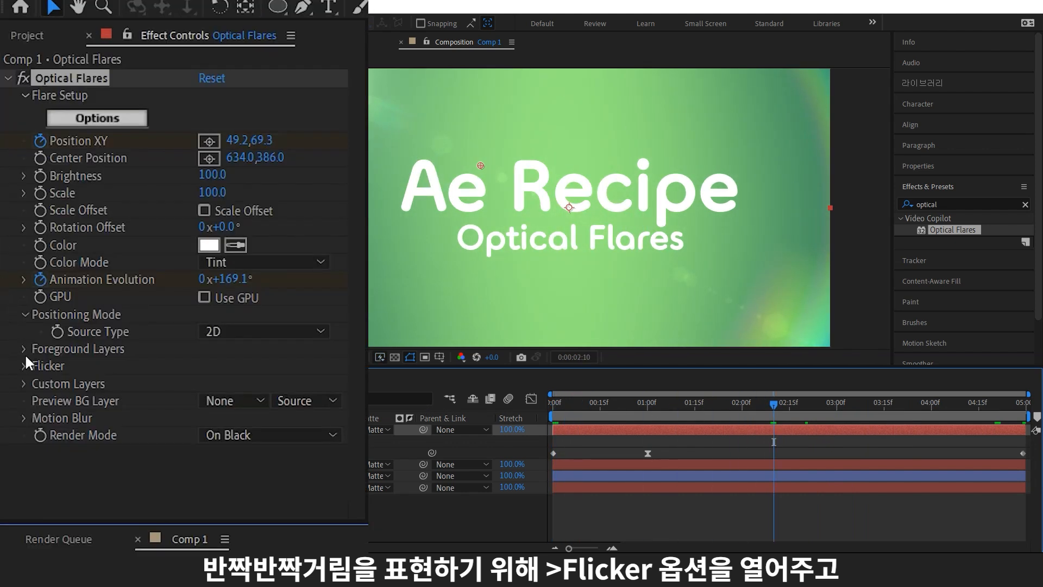
click(24, 365)
click(215, 400)
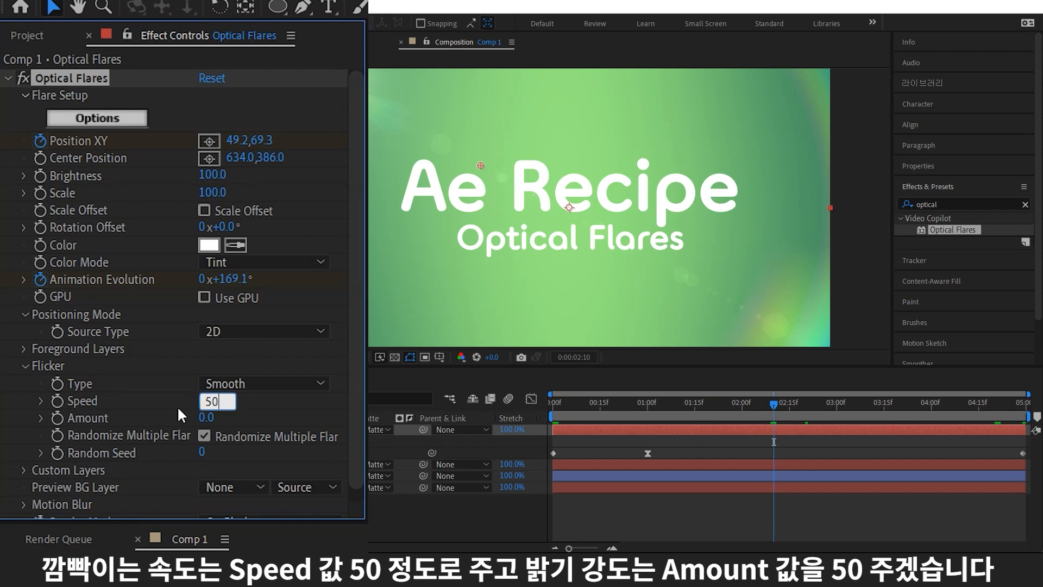
click(207, 418)
key(Return)
drag(784, 406, 455, 458)
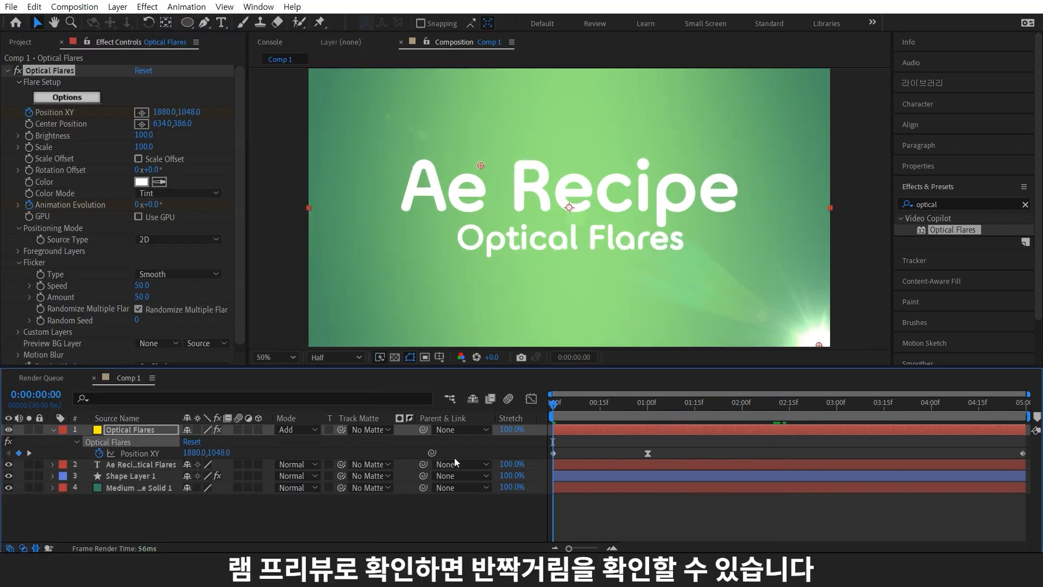
key(space)
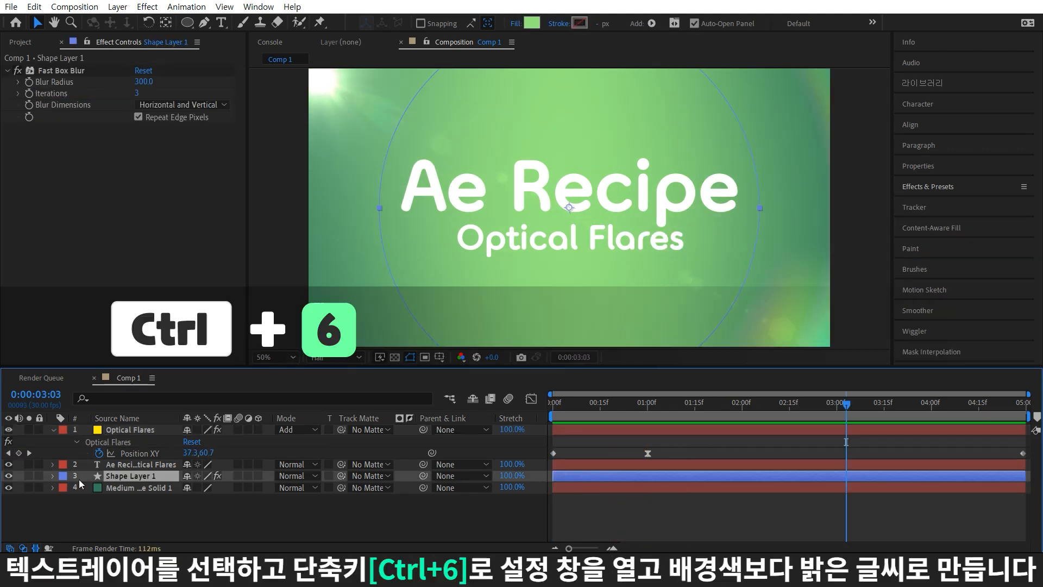
Change the title text layer's fill color to a pale green, about C3E0AB
key(ctrl+Up)
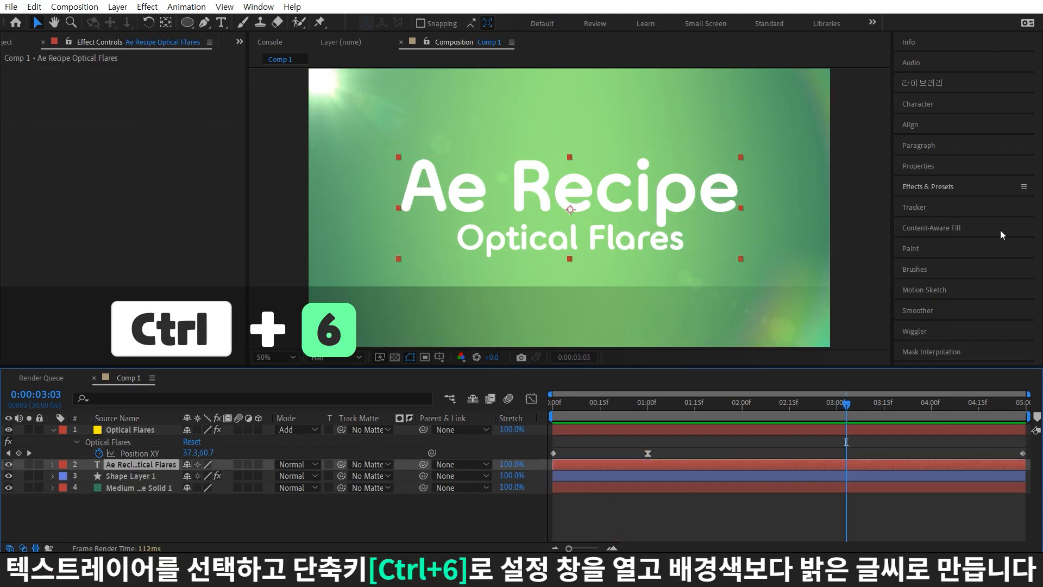
key(ctrl+6)
click(1007, 132)
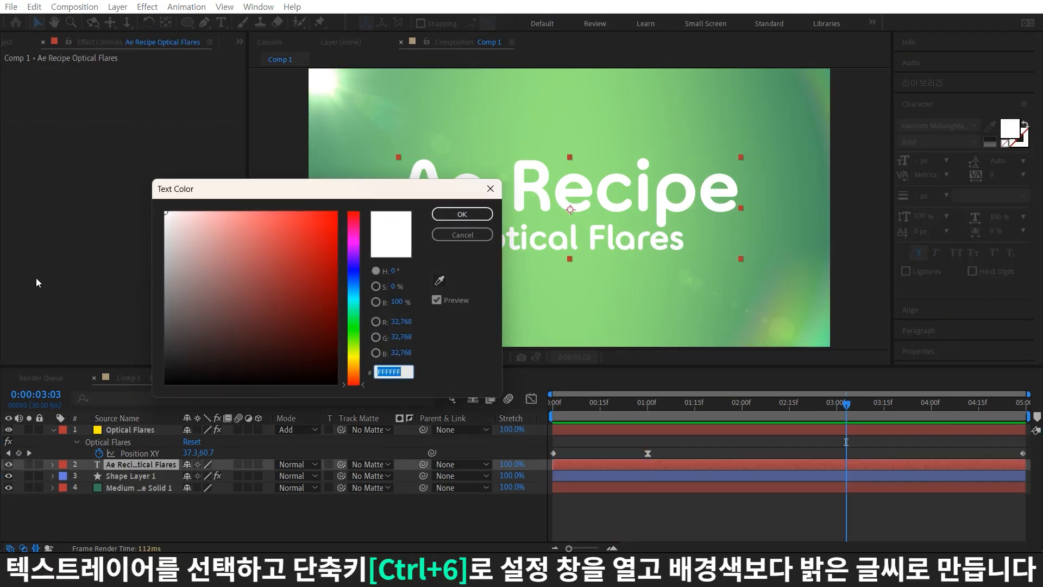
click(354, 340)
drag(218, 219, 202, 234)
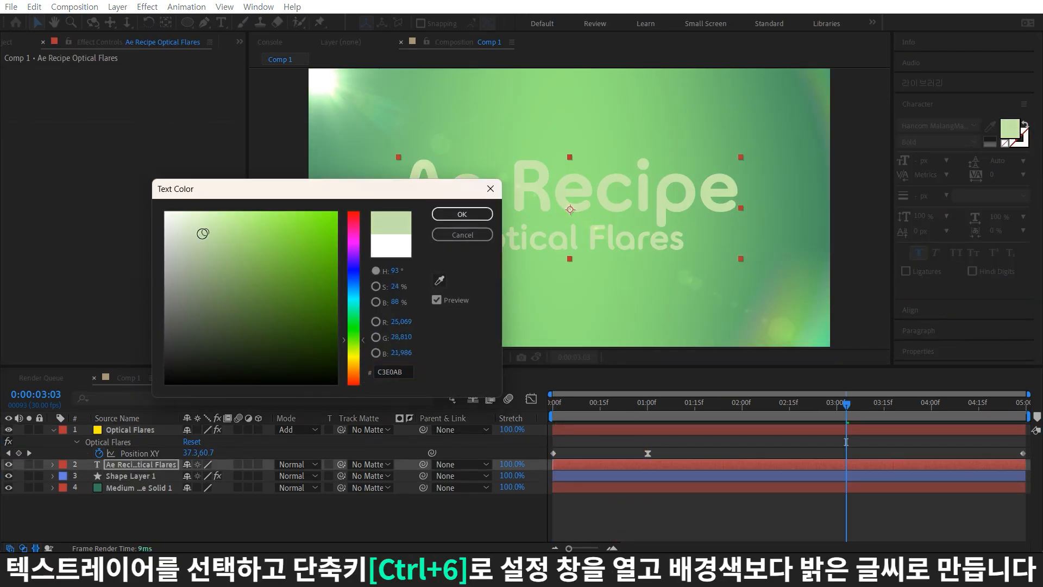
click(461, 214)
Find the Bevel Alpha effect and apply it to the title text layer
key(ctrl+5)
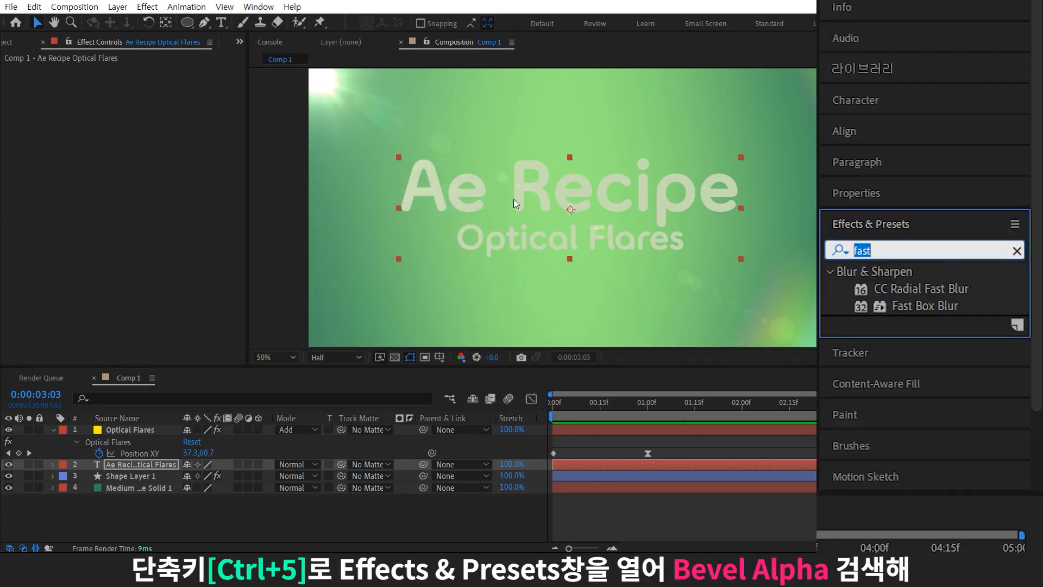
text(beve)
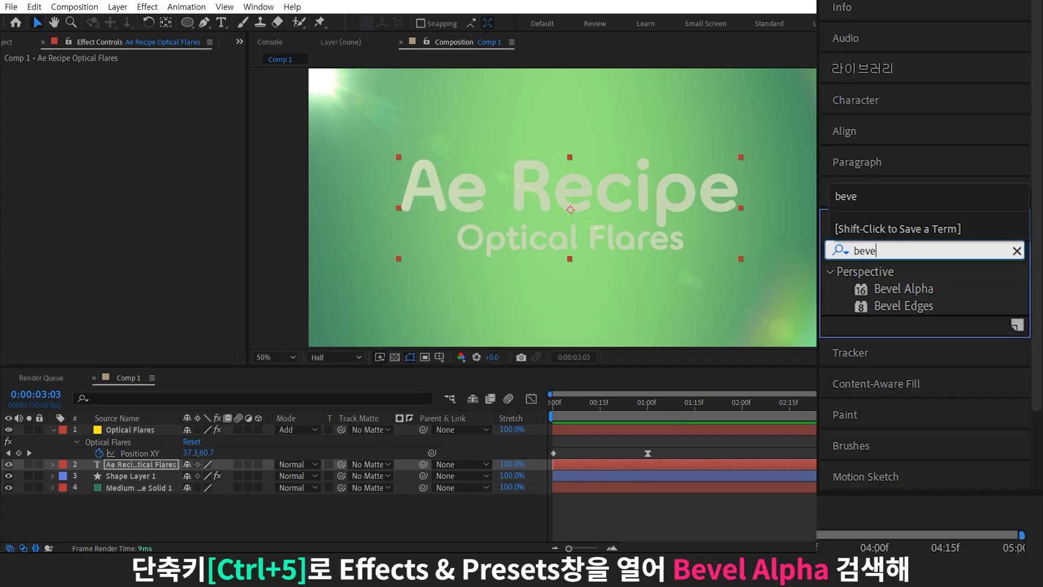
drag(893, 293, 154, 470)
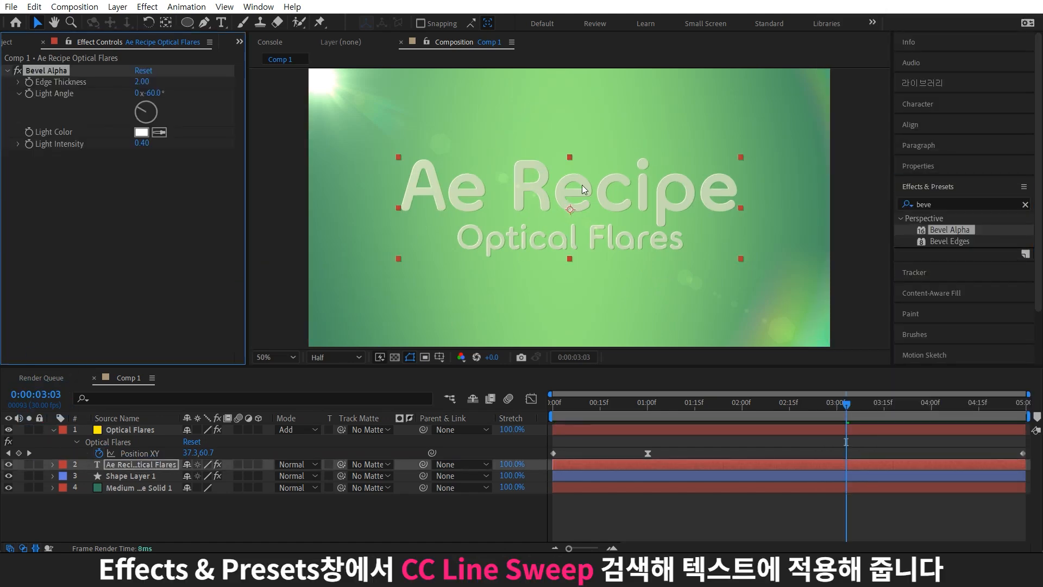
Apply CC Light Sweep to the text layer and link its Center to the Optical Flares Position XY with an expression
click(952, 204)
text(CC li)
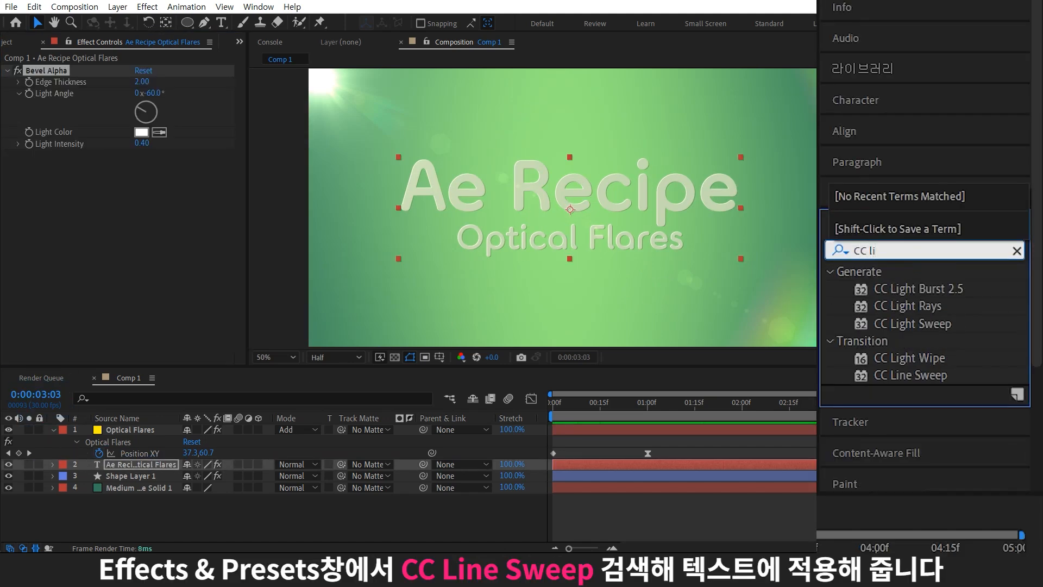
double_click(956, 253)
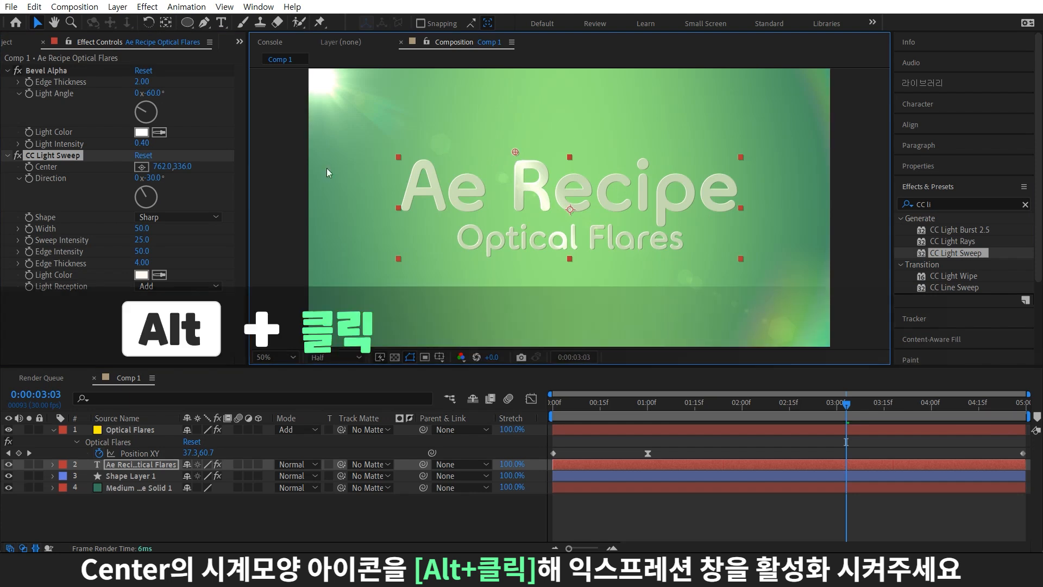
alt+click(30, 167)
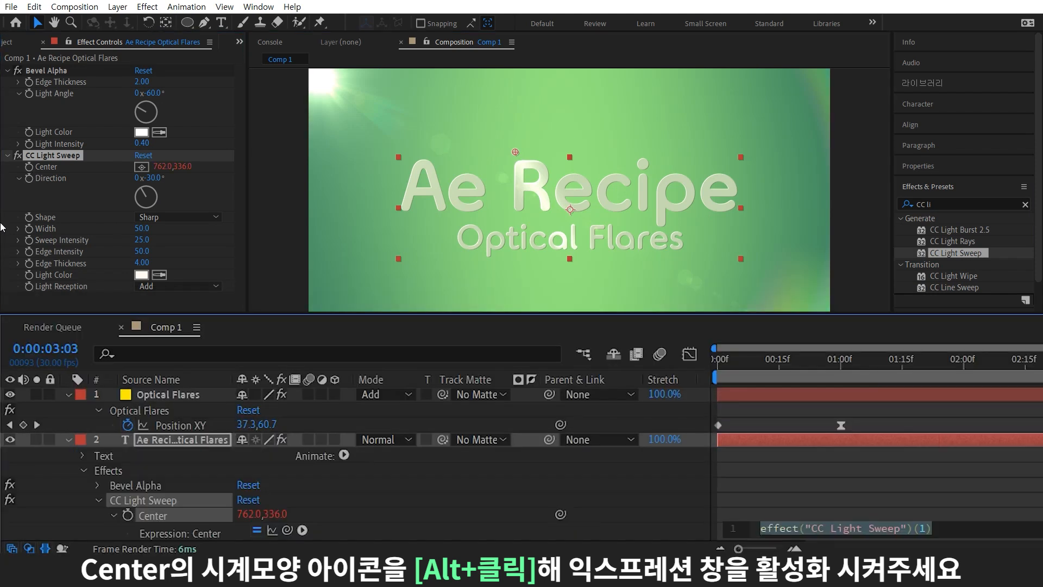
drag(560, 515, 168, 424)
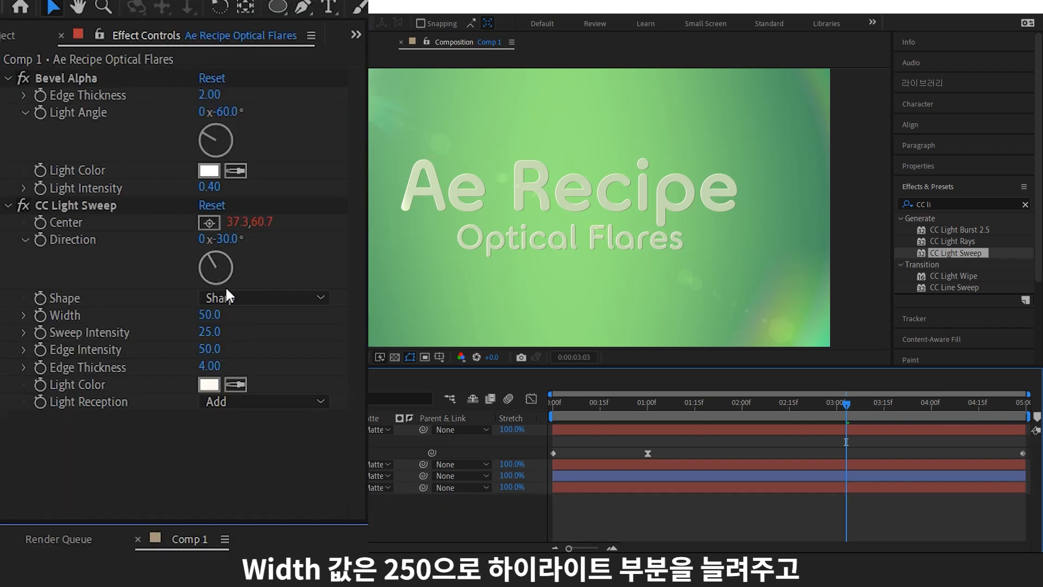
Set the CC Light Sweep Width to 250 and Sweep Intensity to 10
click(209, 315)
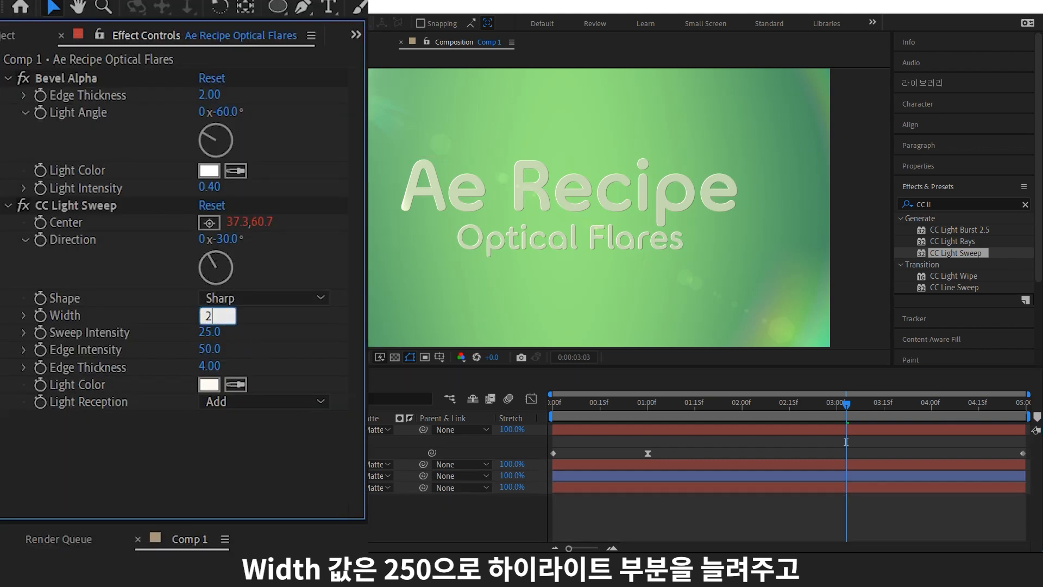
text(250)
key(Return)
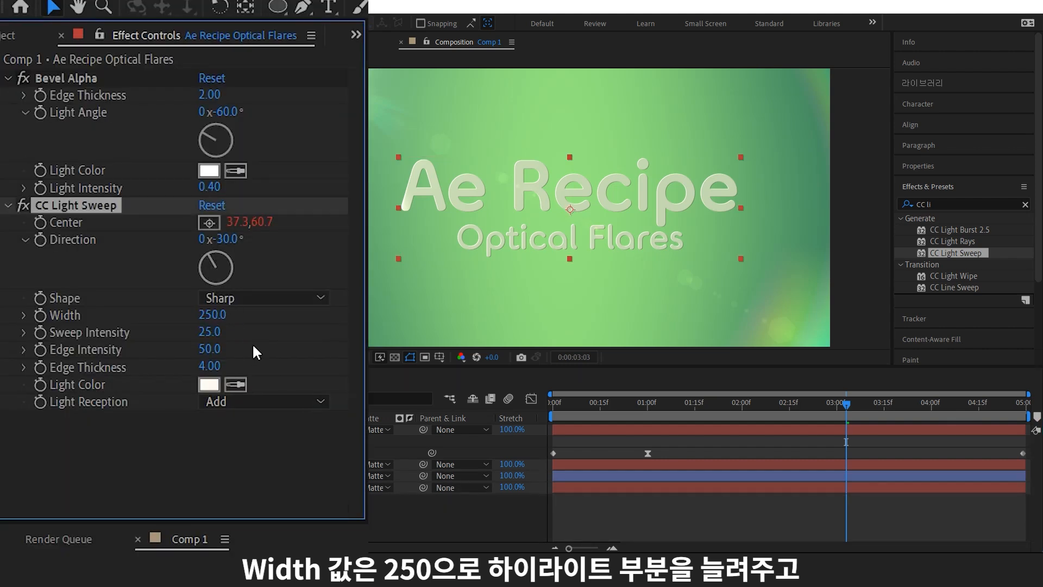
click(210, 332)
text(10)
key(Return)
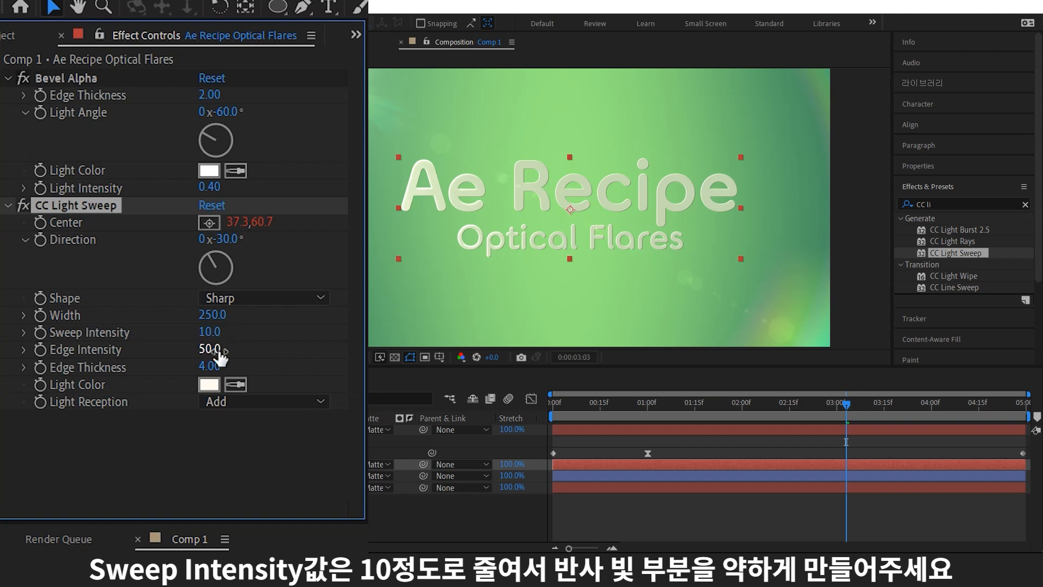
Set the CC Light Sweep Edge Intensity to 80 and Edge Thickness to 3
click(212, 350)
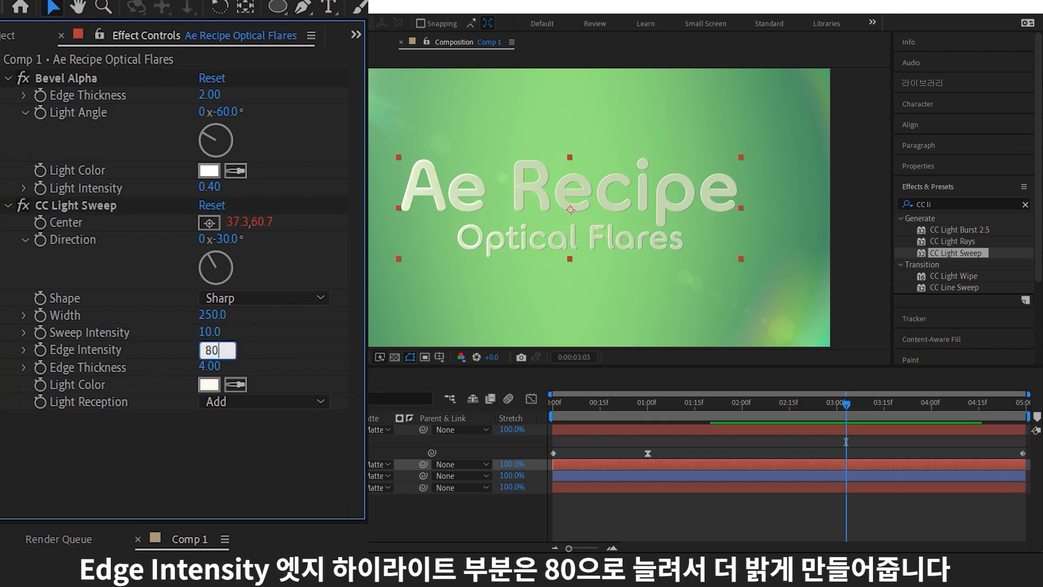
key(Return)
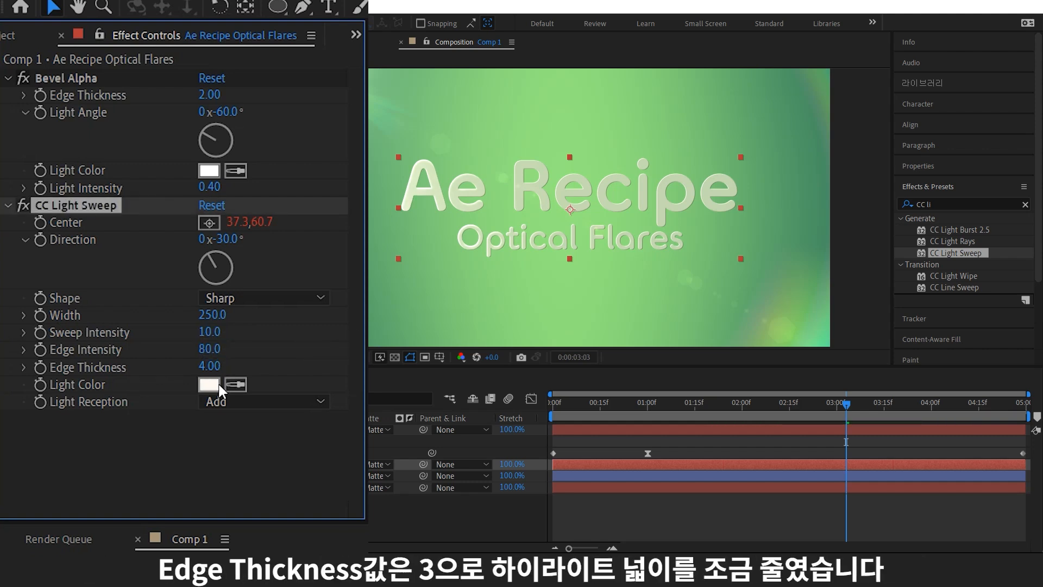
click(209, 367)
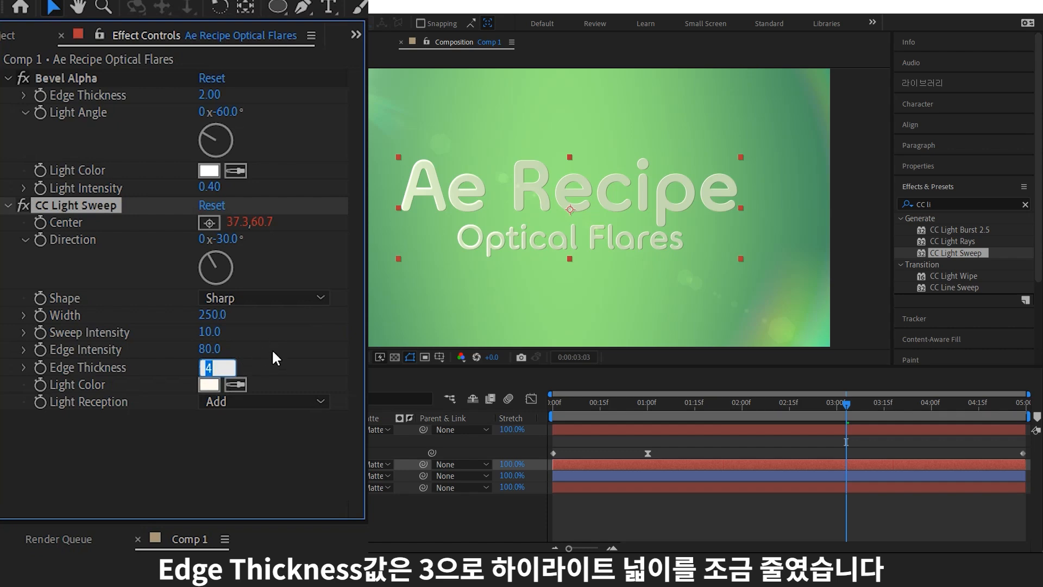
text(3)
key(Return)
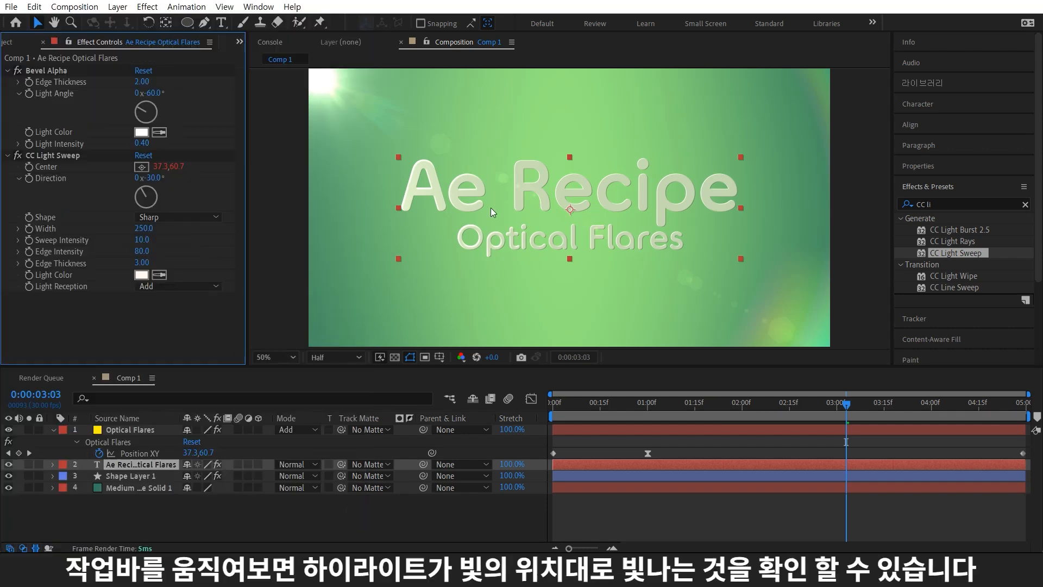
Scrub through the timeline to check how the text highlight follows the flare
scroll(488, 206, up, 1)
drag(488, 206, 490, 273)
drag(849, 405, 553, 423)
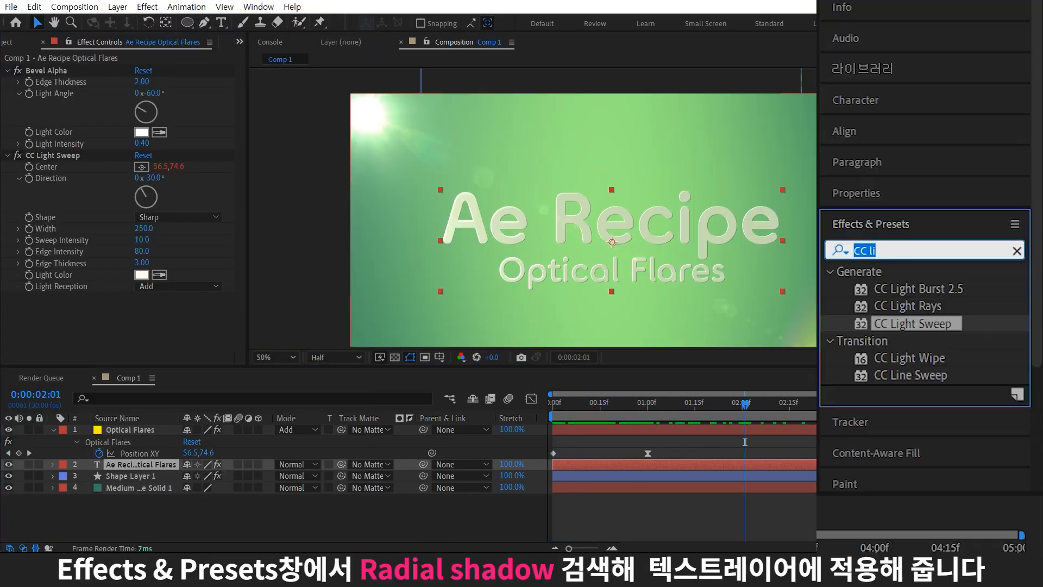
Apply Radial Shadow to the text layer and set its Shadow Color to a dark green matching the background
text(shad)
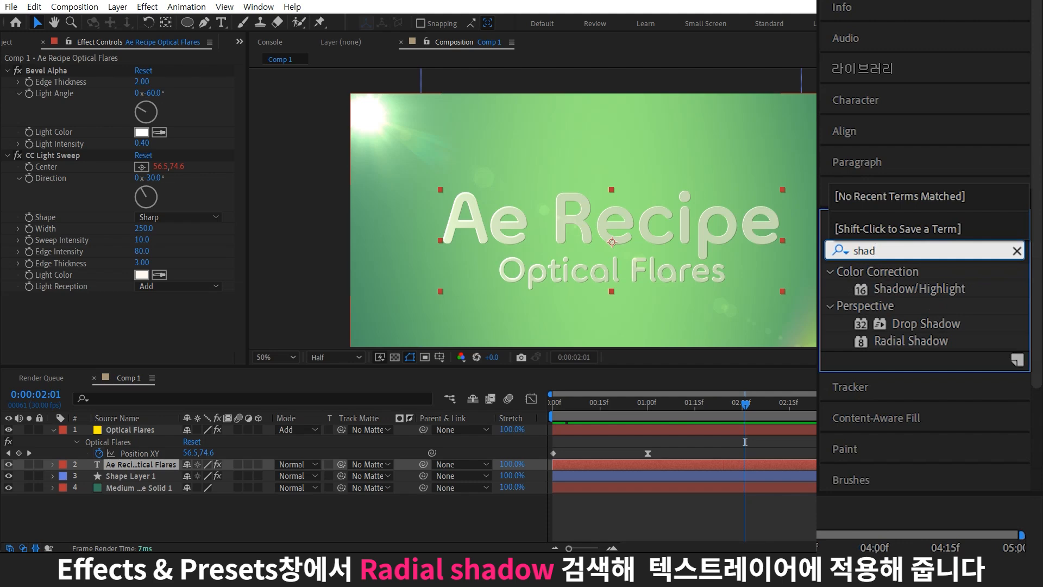
drag(955, 265, 157, 277)
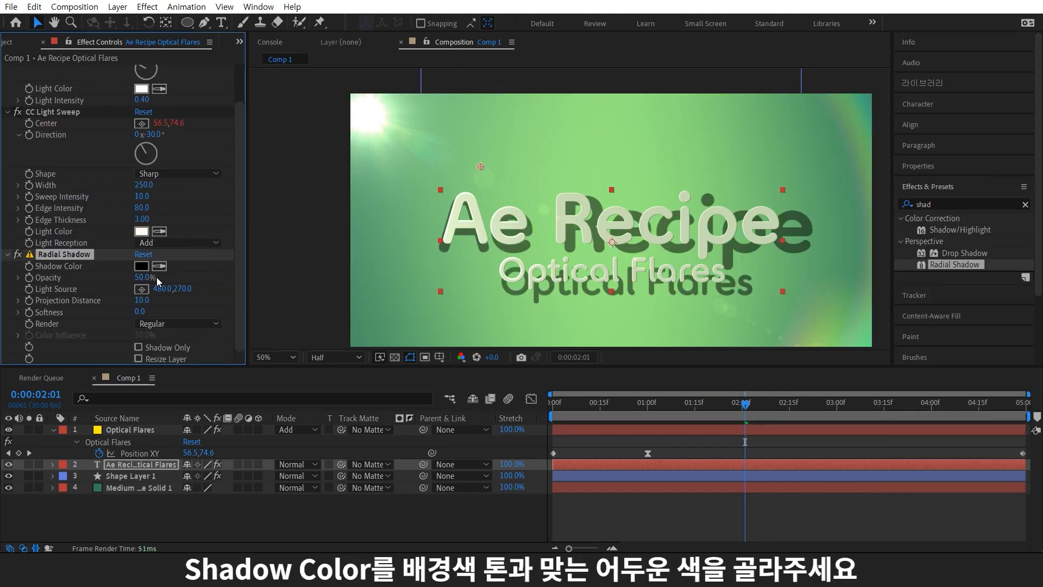
click(143, 268)
click(245, 344)
drag(354, 361, 354, 319)
click(266, 333)
click(463, 214)
Set the Radial Shadow Softness to 25 and link its Light Source to the Optical Flares Position XY with an expression
click(212, 438)
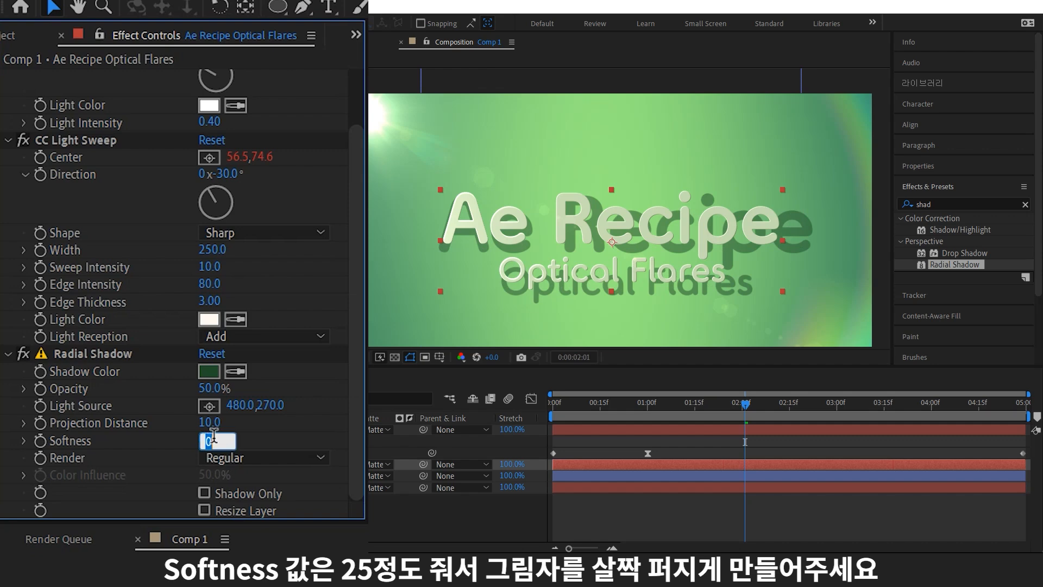
text(25)
key(Return)
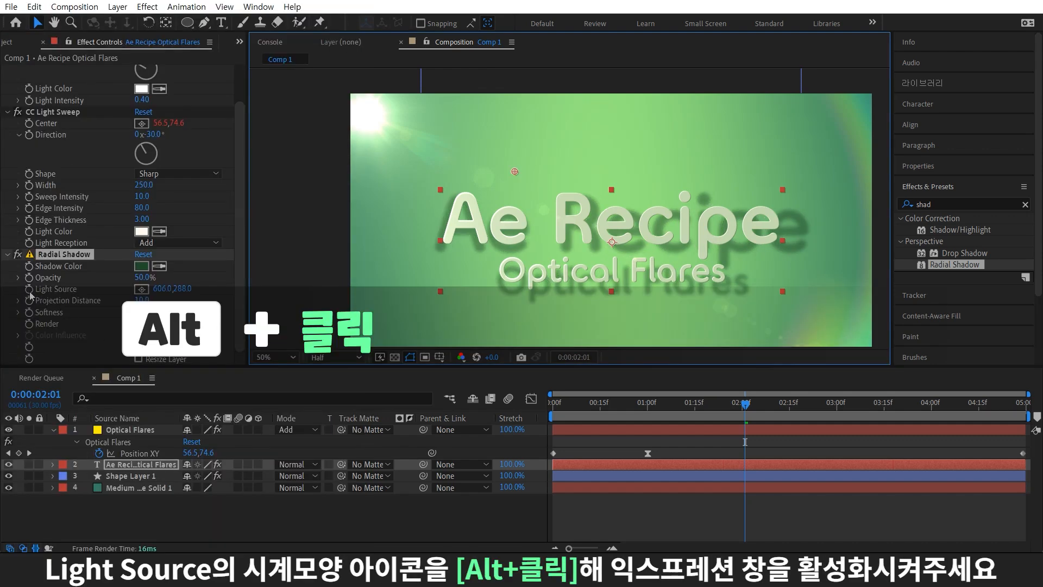
alt+click(29, 289)
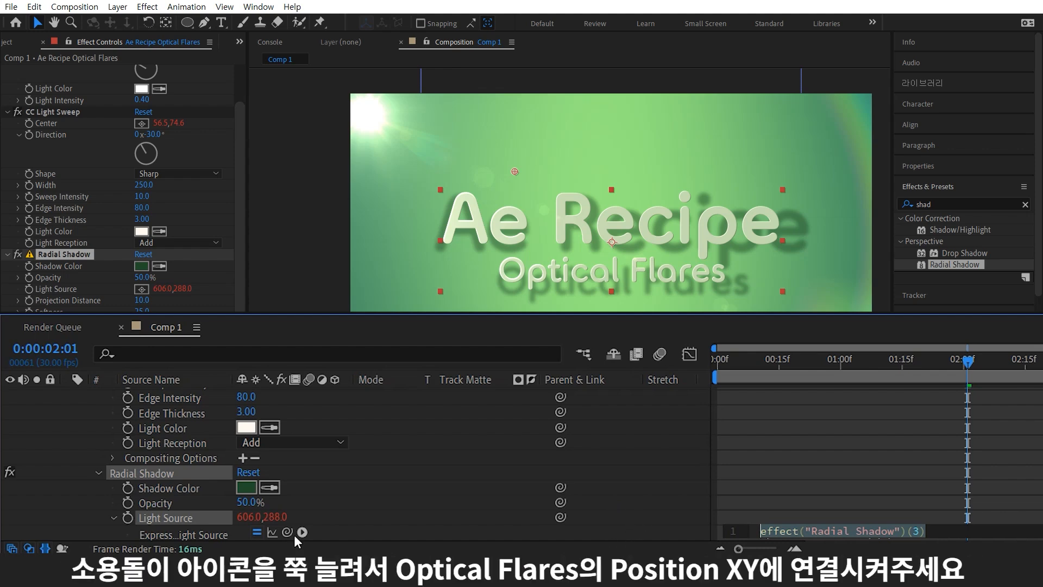
drag(287, 533, 207, 424)
click(639, 465)
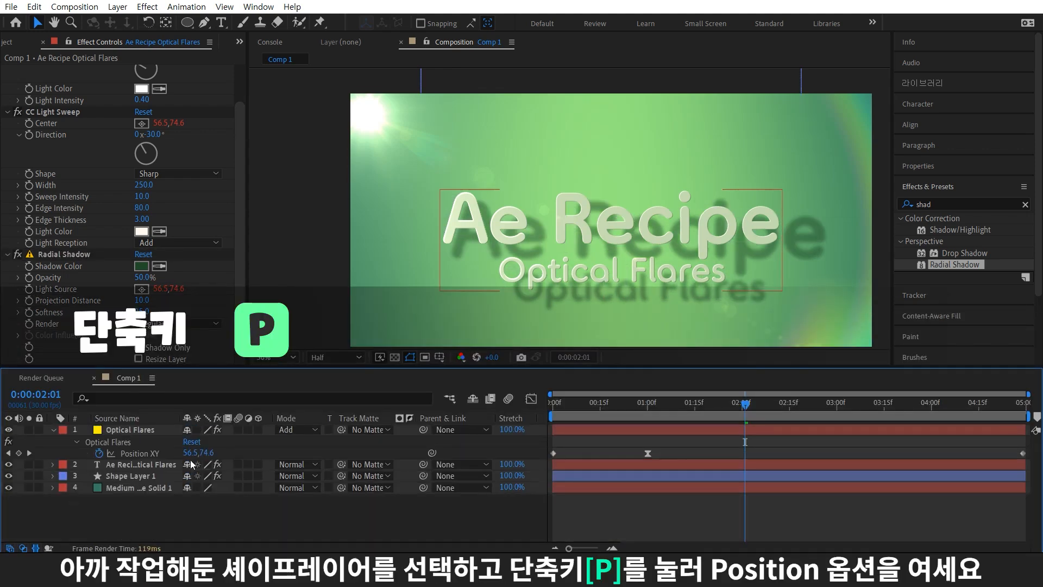
Link Shape Layer 1's Position to the Optical Flares Position XY with an expression
click(151, 475)
key(p)
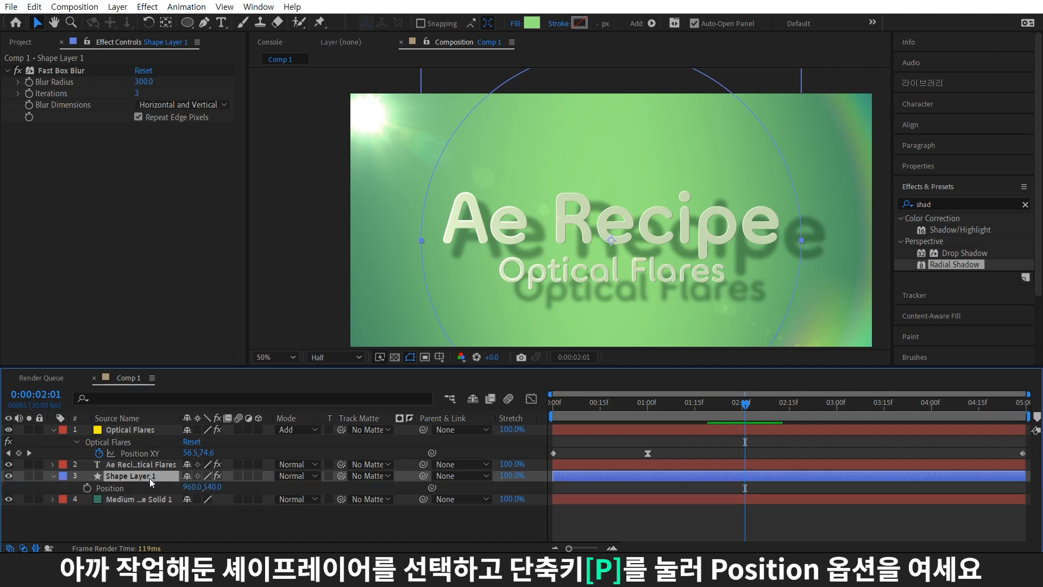
alt+click(87, 488)
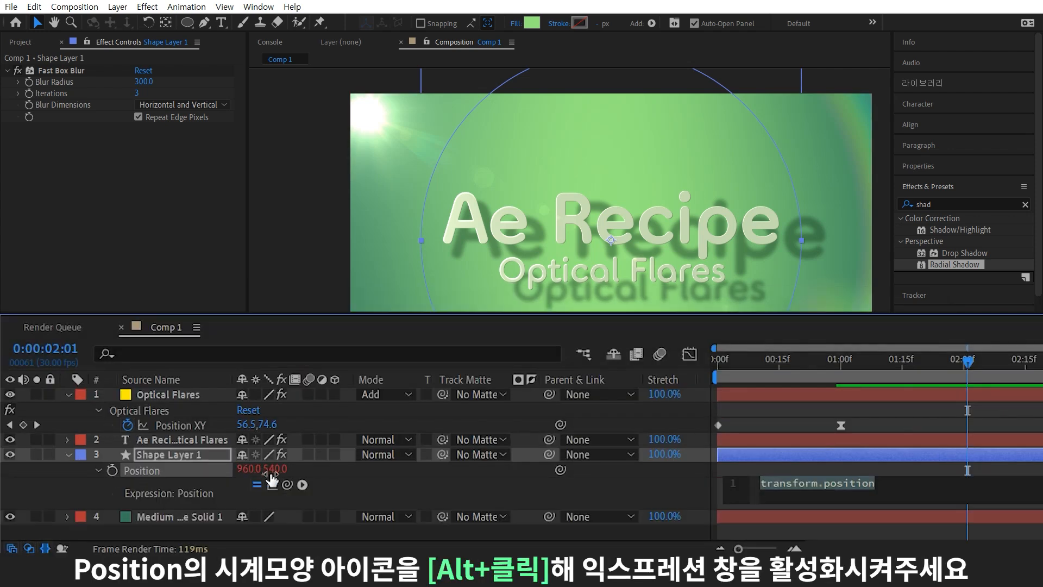
drag(288, 485, 191, 426)
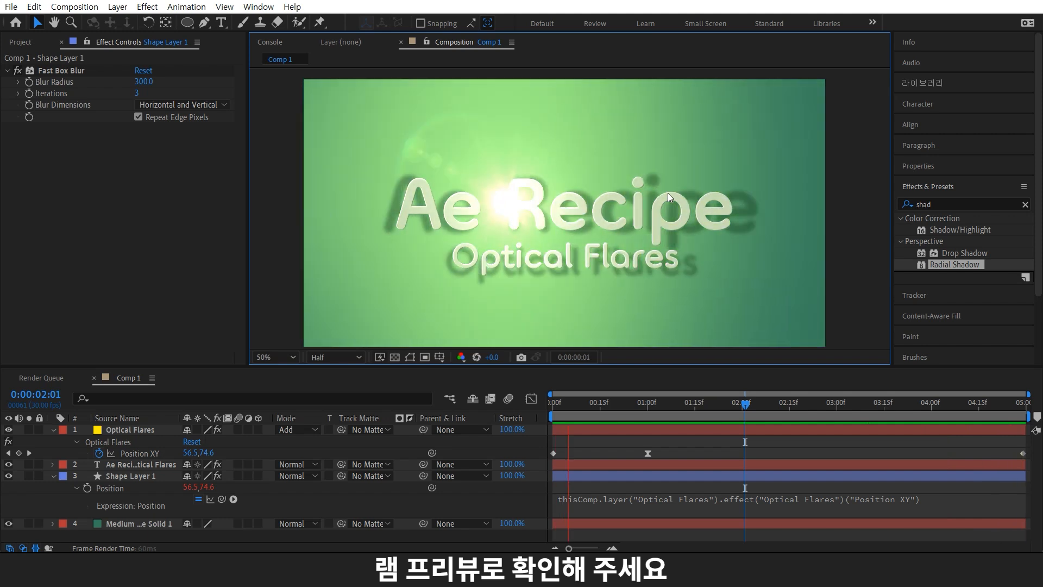